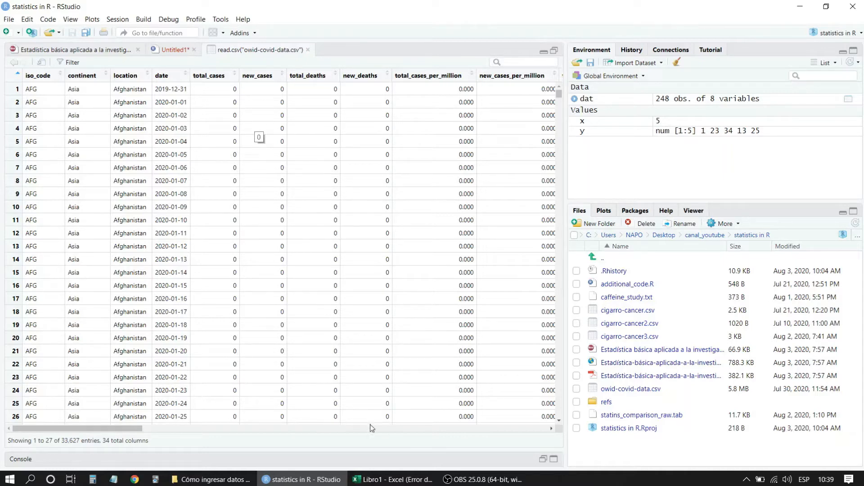
drag(74, 429, 27, 428)
drag(111, 428, 90, 431)
drag(72, 431, 36, 424)
drag(129, 427, 53, 430)
Switch to the blank Libro1 workbook in Excel and select cell A1.
click(396, 481)
click(66, 150)
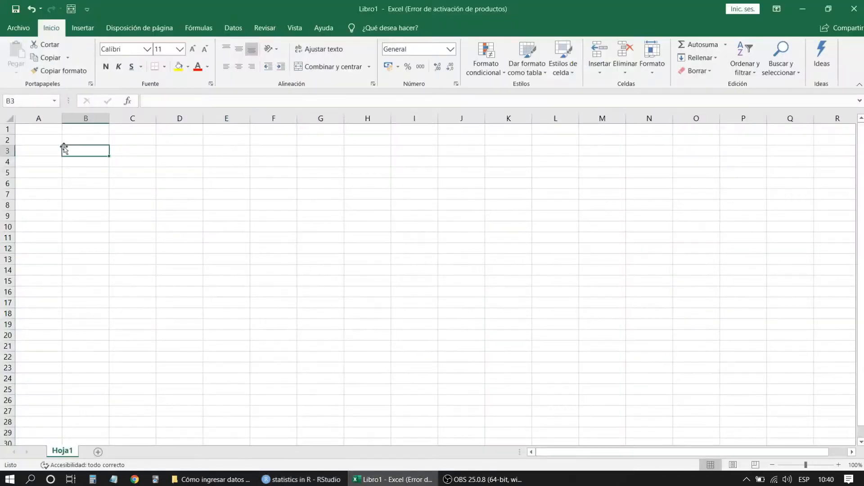
click(39, 129)
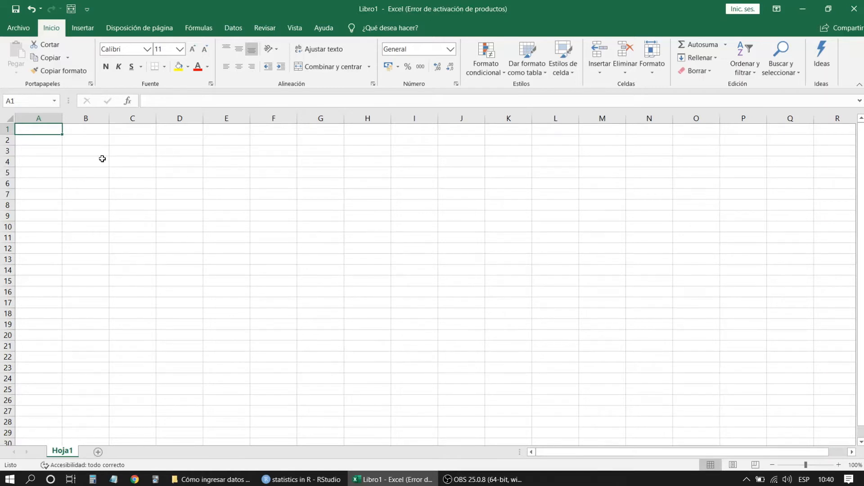
click(92, 140)
click(43, 130)
click(77, 131)
click(41, 133)
click(106, 128)
click(113, 127)
mouse_move(39, 133)
mouse_down()
mouse_move(661, 105)
mouse_move(773, 114)
mouse_move(112, 162)
mouse_move(48, 129)
mouse_up()
click(52, 137)
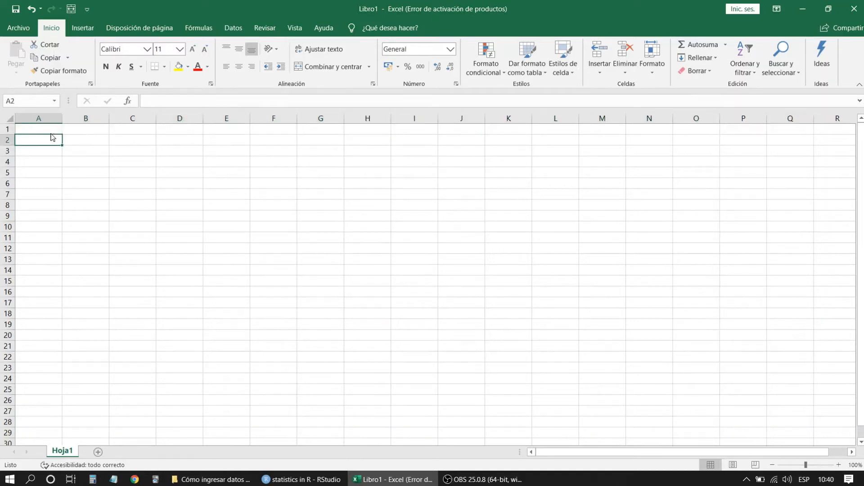
click(48, 129)
click(75, 171)
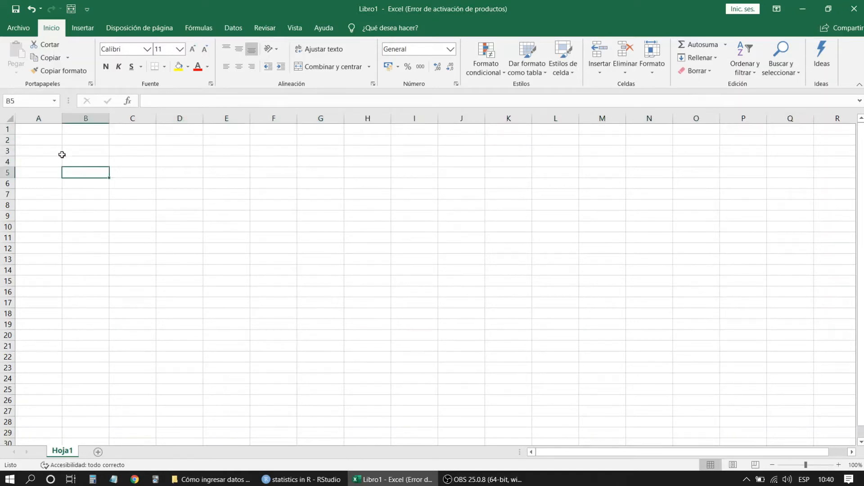
click(67, 230)
drag(38, 128, 508, 129)
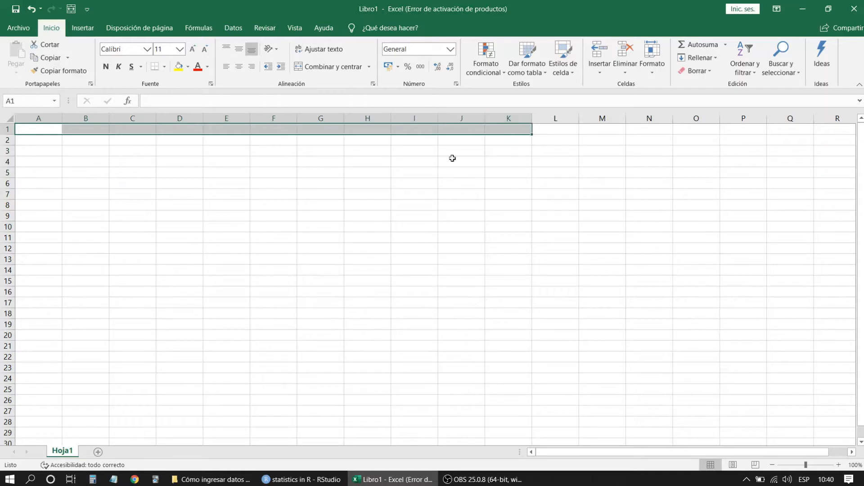
click(414, 183)
Enter the column headers ID in cell A1 and edad in cell B1.
click(26, 131)
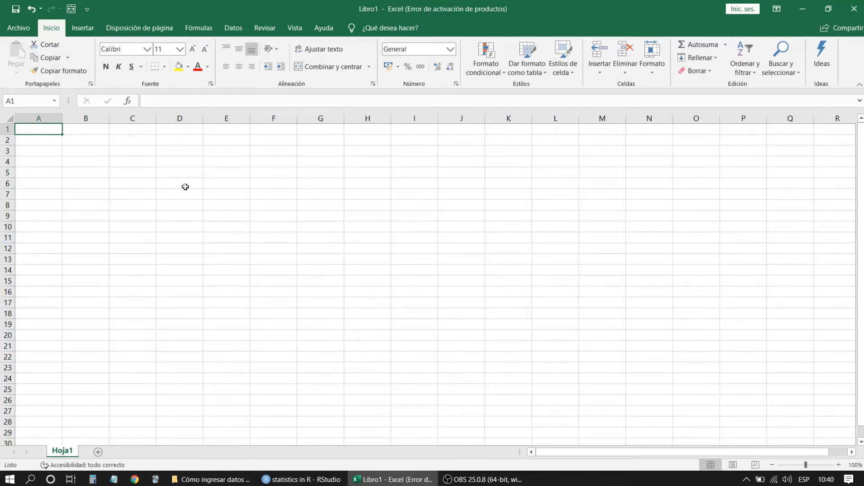
text(ag)
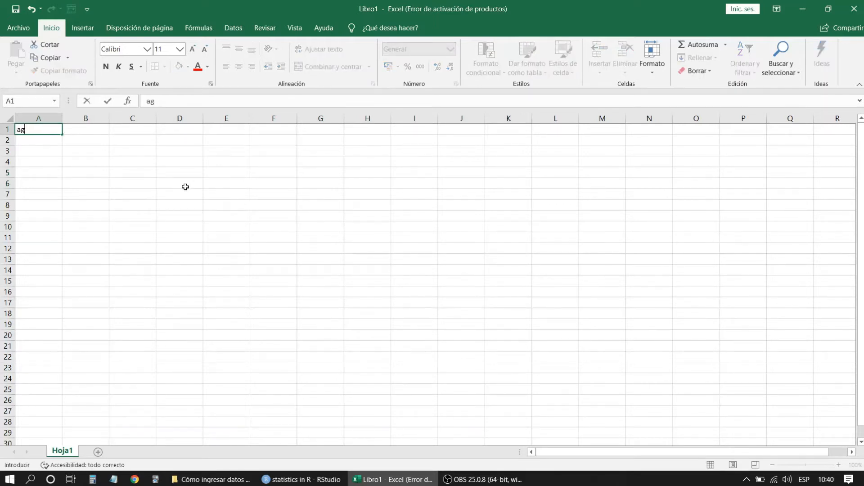
text(ID)
key(Right)
key(Right)
key(Left)
key(Left)
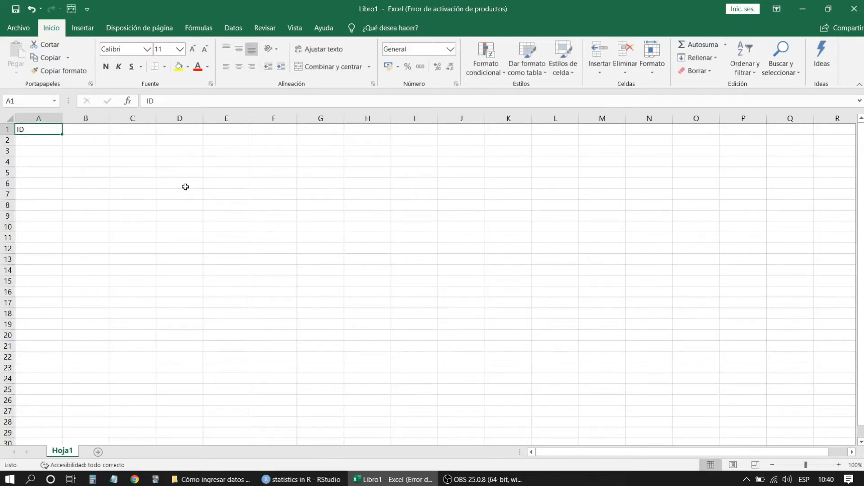
key(Right)
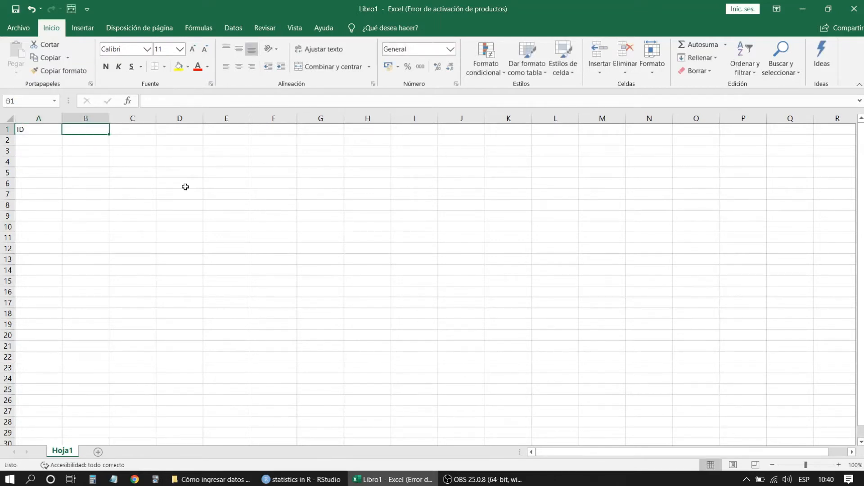
text(edad)
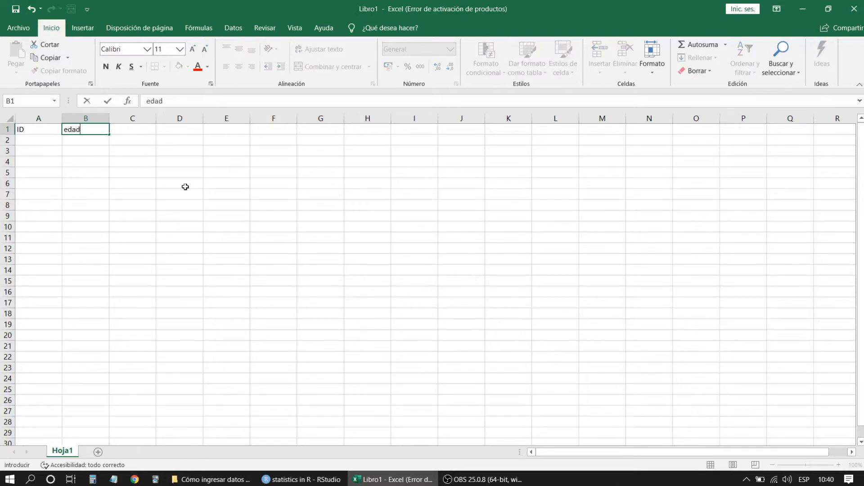
key(Right)
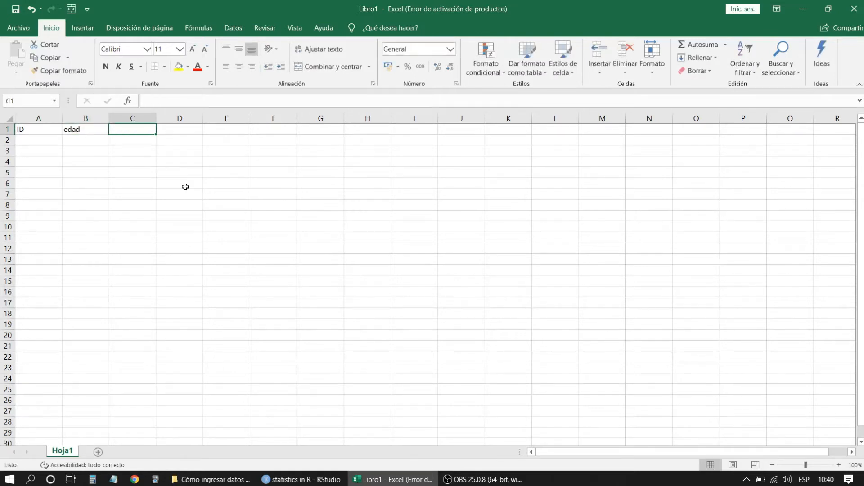
Add the column headers peso in cell C1 and talla in cell D1.
text(peso )
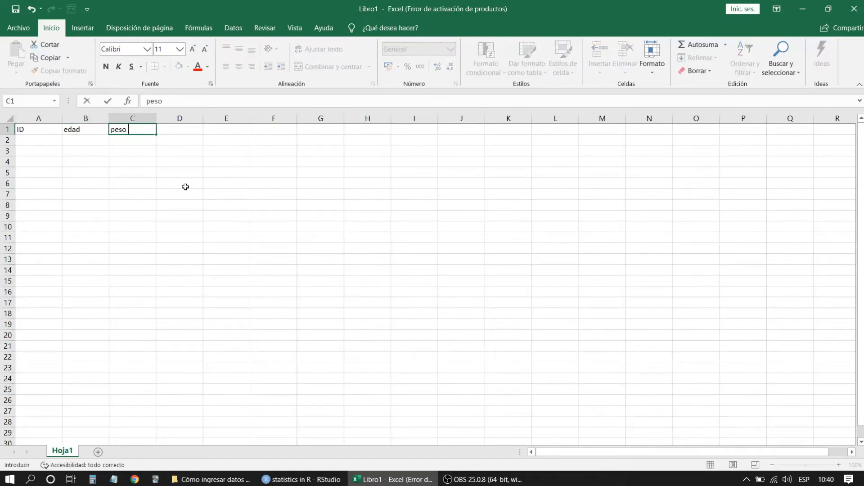
text(tall)
key(BackSpace)
key(BackSpace)
key(Tab)
text(talla)
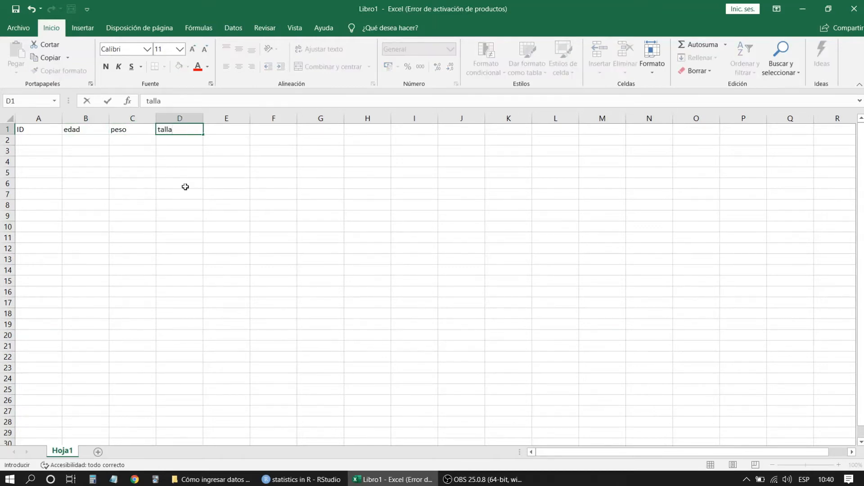
click(218, 137)
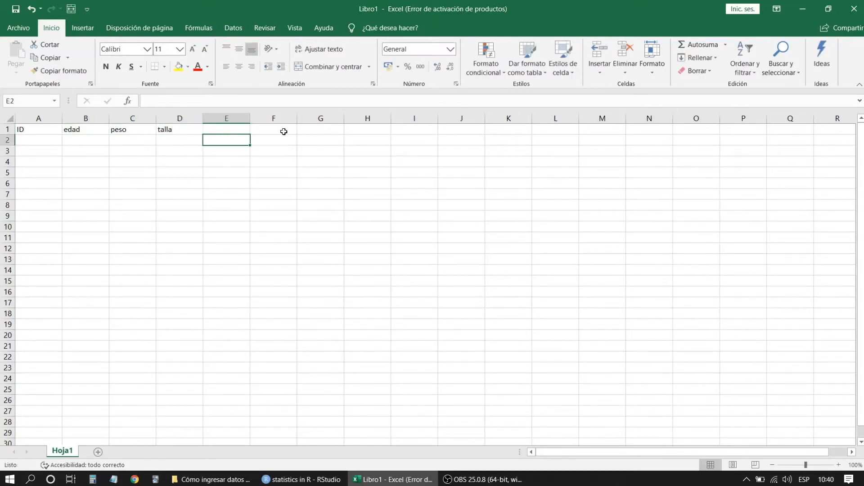
click(284, 132)
click(320, 129)
click(359, 129)
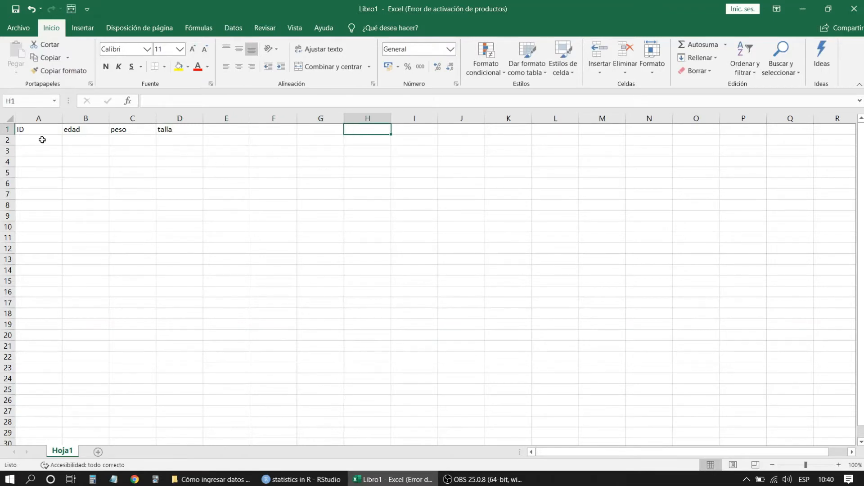
click(8, 140)
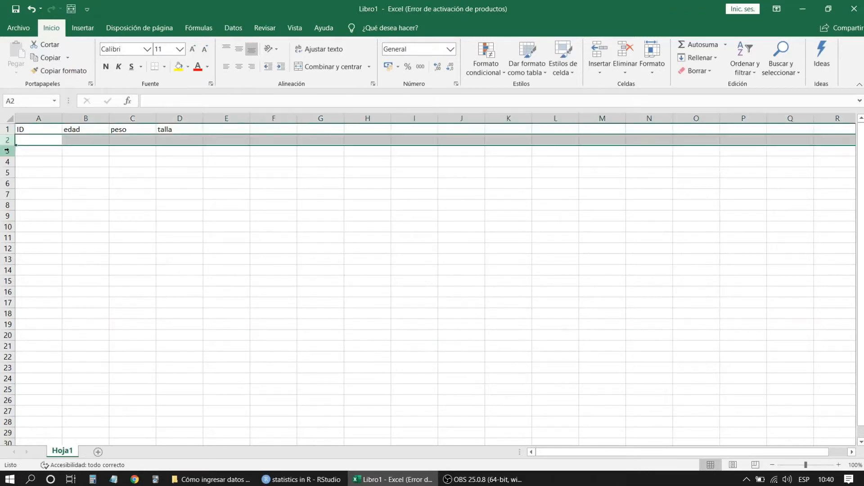
click(7, 150)
click(7, 162)
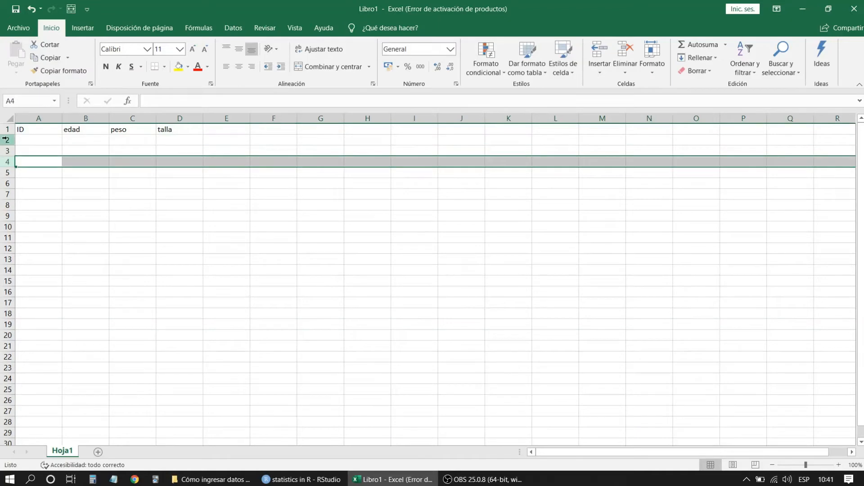
click(6, 139)
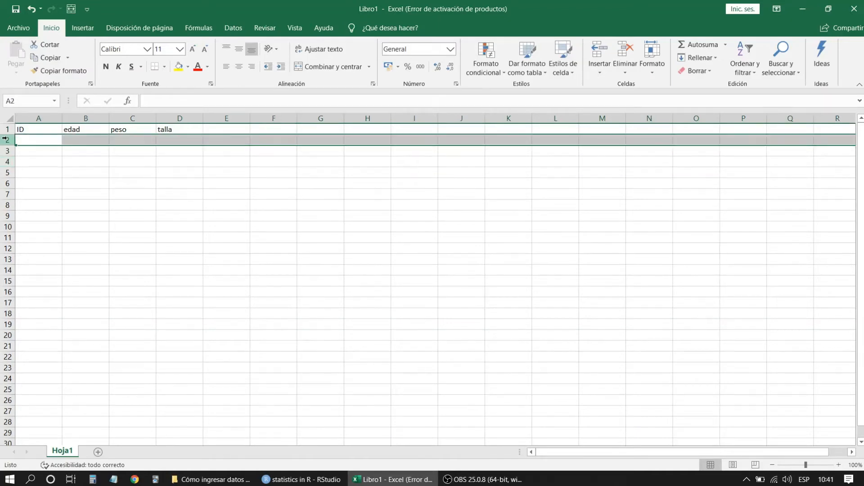
Number the first two subjects in the ID column with 1 in A2 and 2 in A3.
double_click(38, 140)
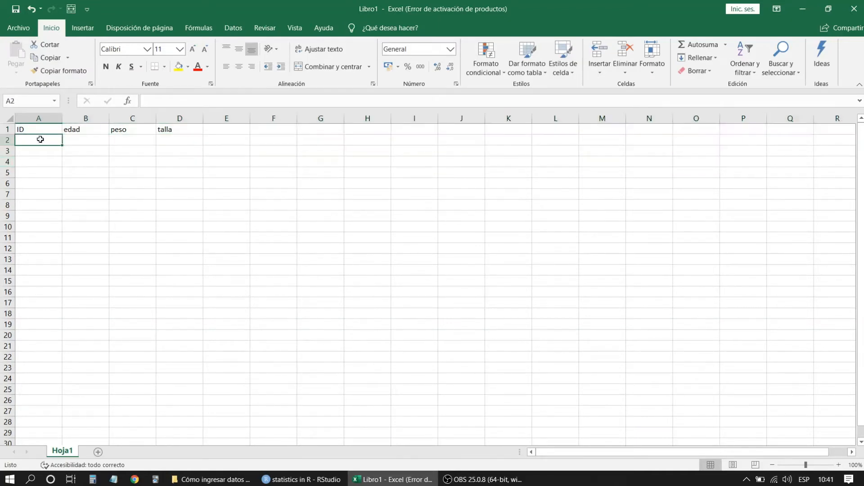
text(1)
key(Return)
text(2)
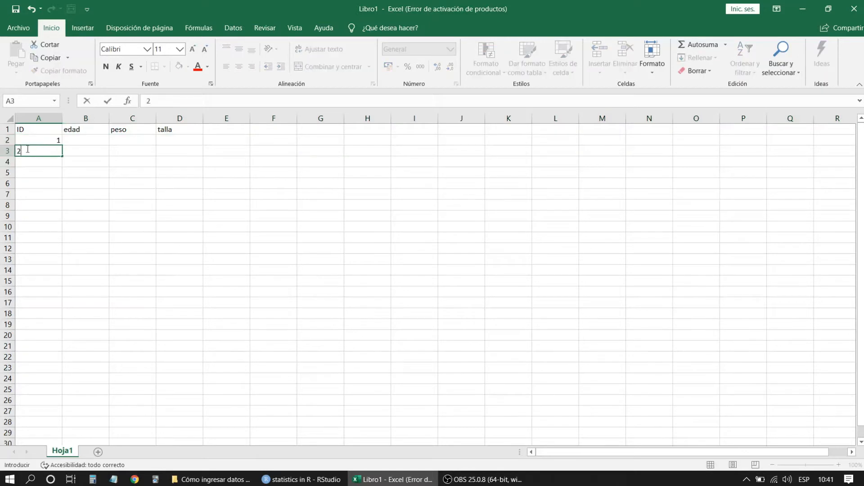
click(77, 139)
click(126, 139)
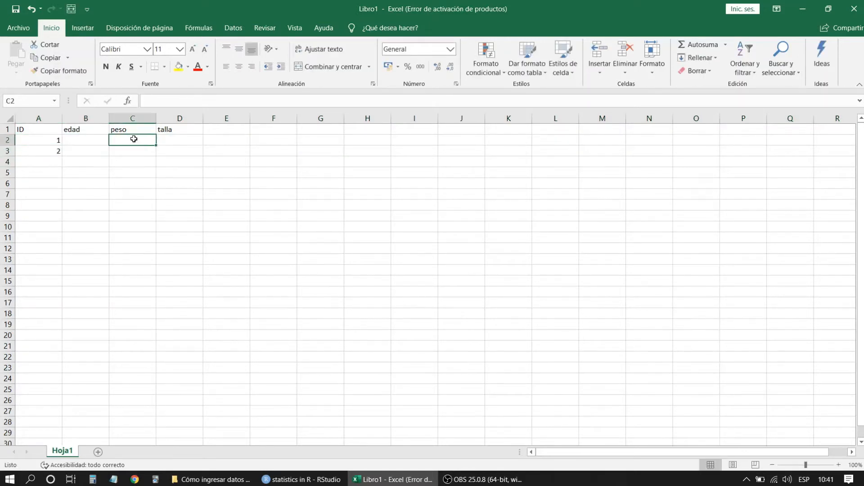
click(182, 140)
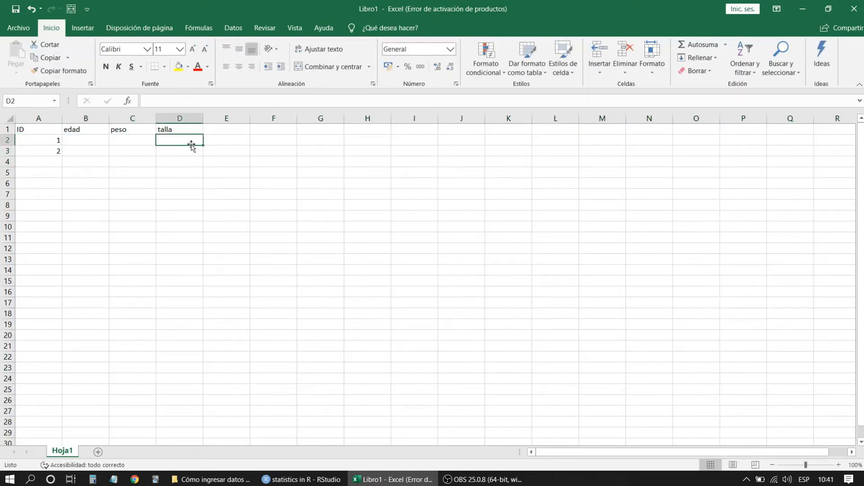
click(86, 163)
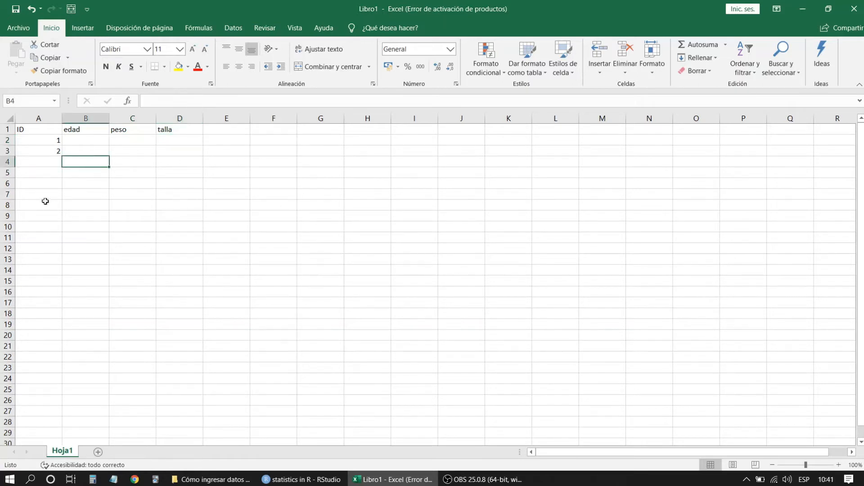
drag(23, 303, 386, 304)
click(87, 336)
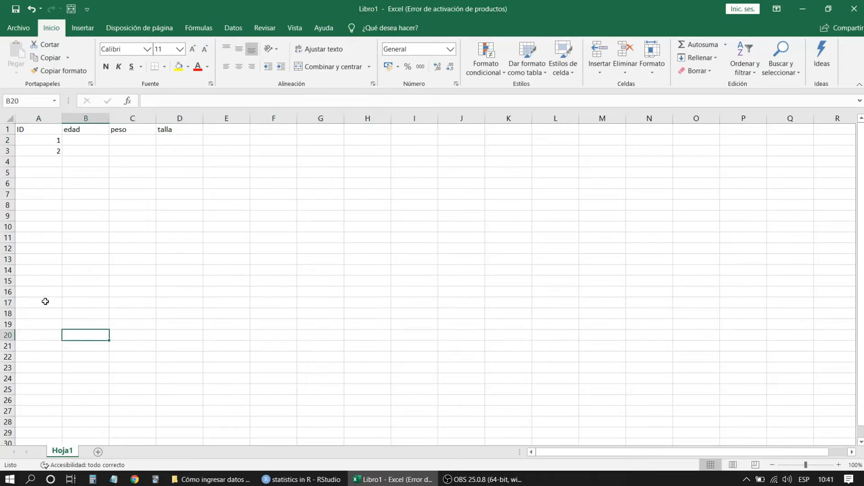
drag(43, 298, 328, 303)
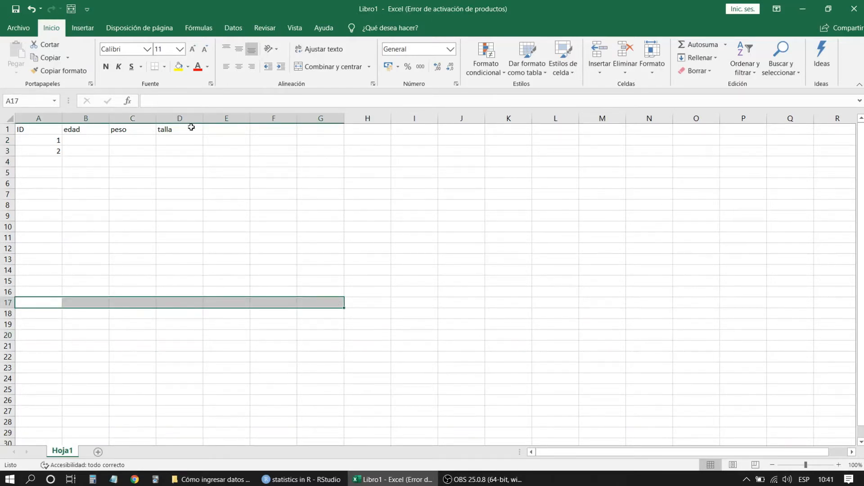
Label cell E1 as tratamiento1 and cell E19, lower in the same column, as tratamiento2.
click(223, 127)
text(trat)
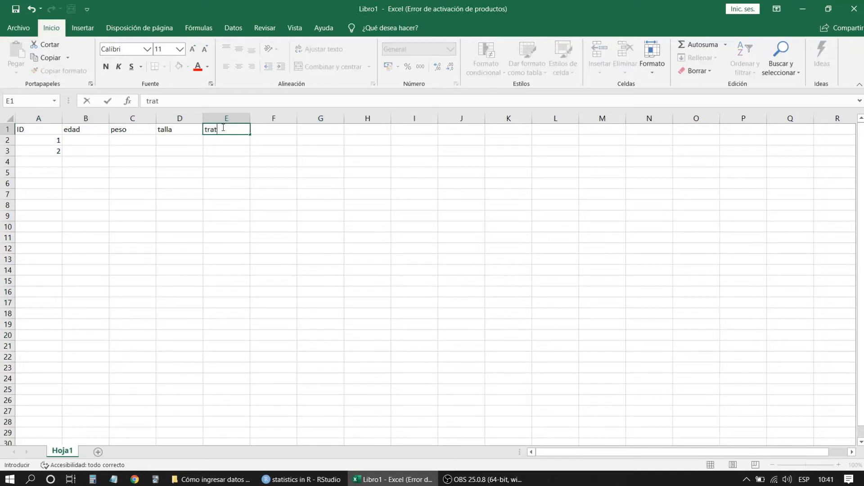
text(amiento1)
drag(235, 137, 240, 316)
click(231, 324)
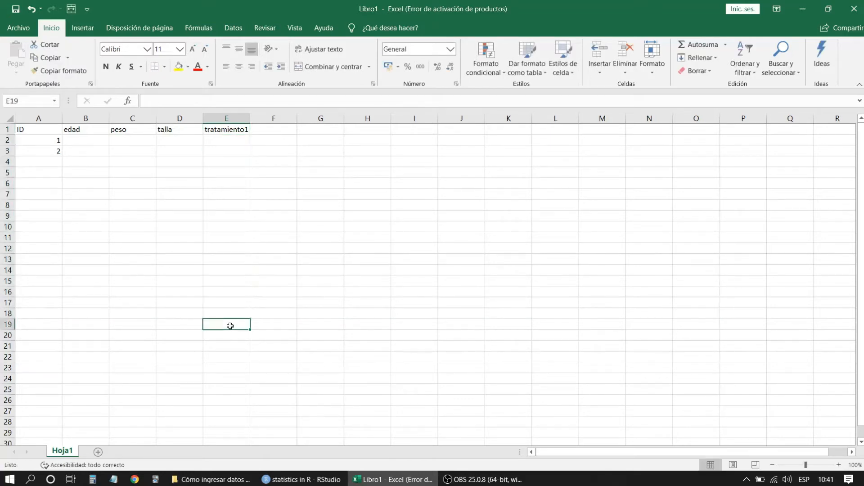
text(trat)
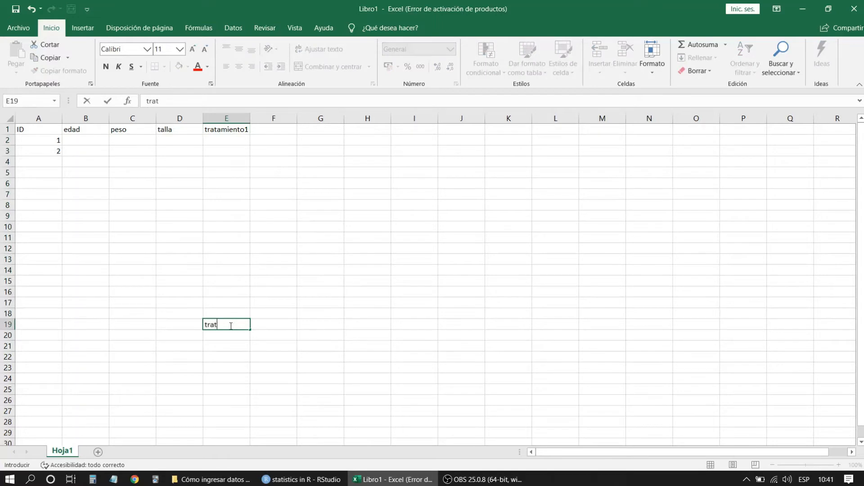
text(amiento2)
click(226, 129)
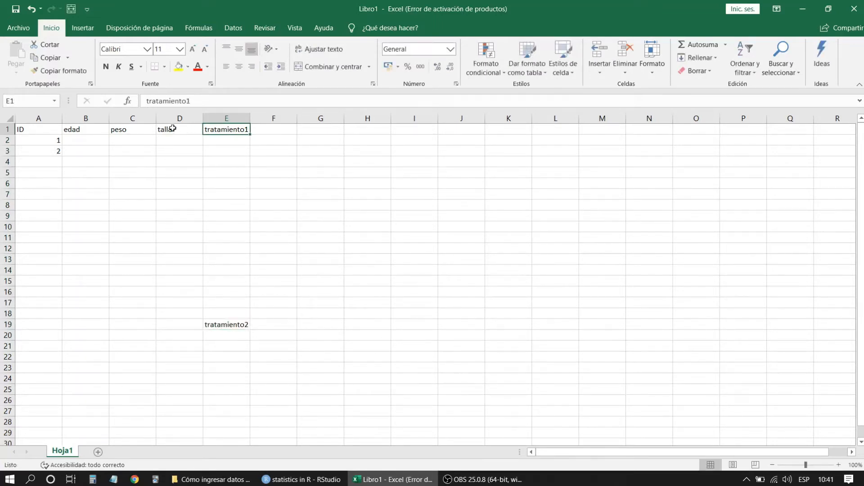
click(233, 326)
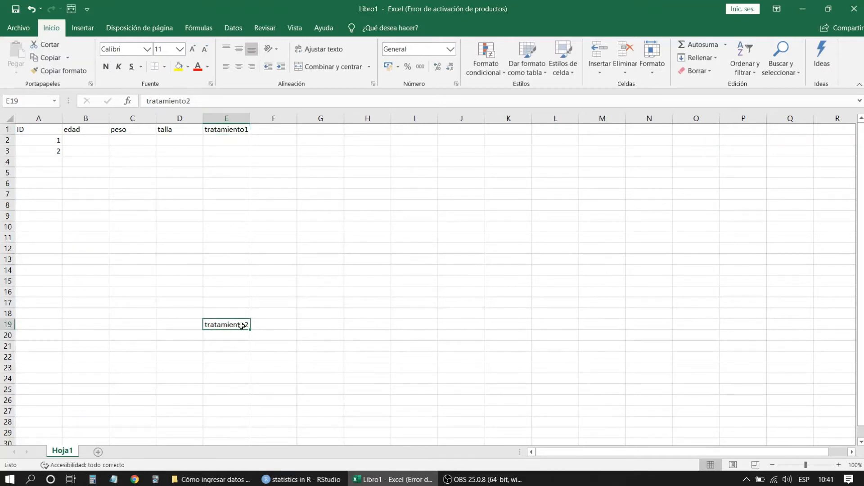
Rename the header in cell E1 as tratamiento.
click(234, 131)
text(tra)
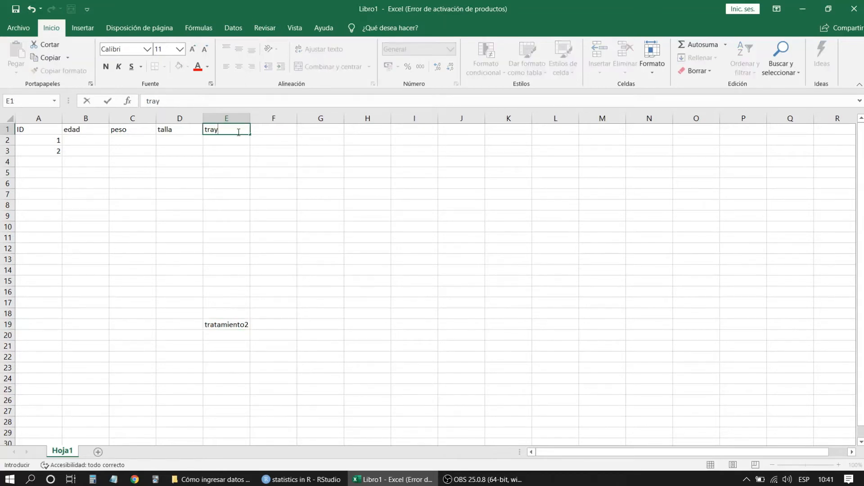
text(tamiento)
Enter the treatment code 1 in cells E2, E3, E4, E5 and E7 of the tratamiento column.
click(236, 144)
text(1)
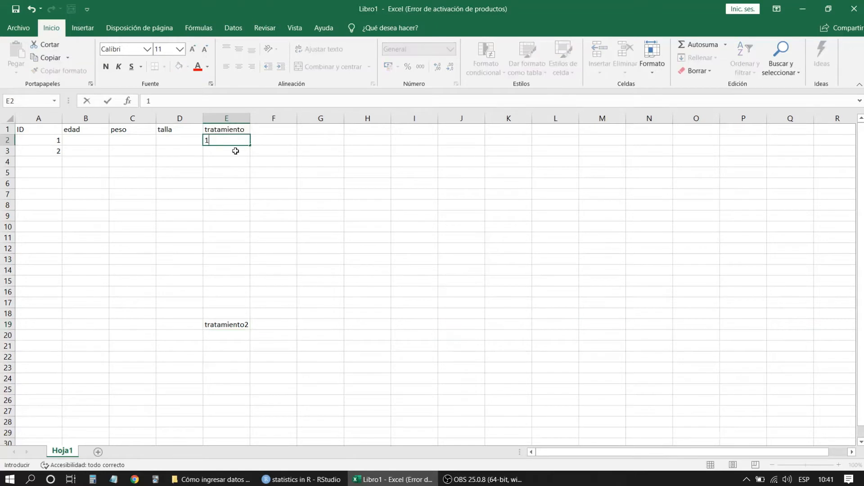
click(236, 151)
text(1)
click(241, 163)
text(1)
click(240, 173)
text(1)
click(241, 194)
text(1)
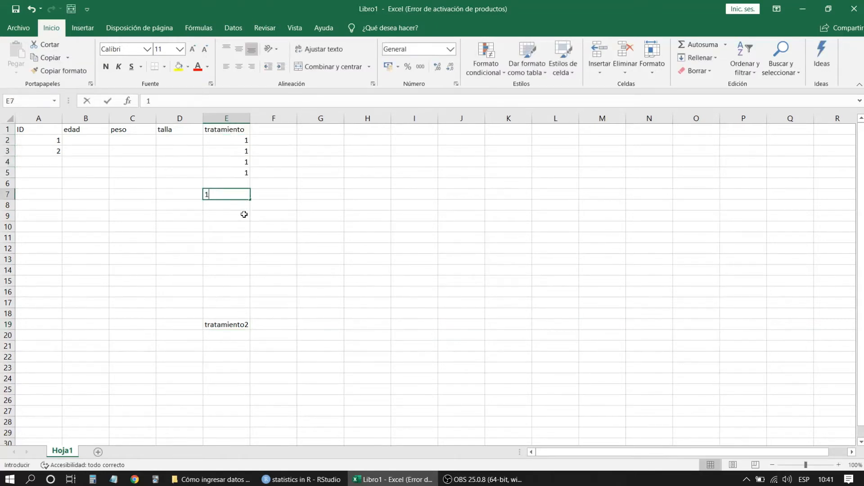
Enter the treatment code 2 in cells E19 and E20 of the tratamiento column.
click(238, 324)
text(2)
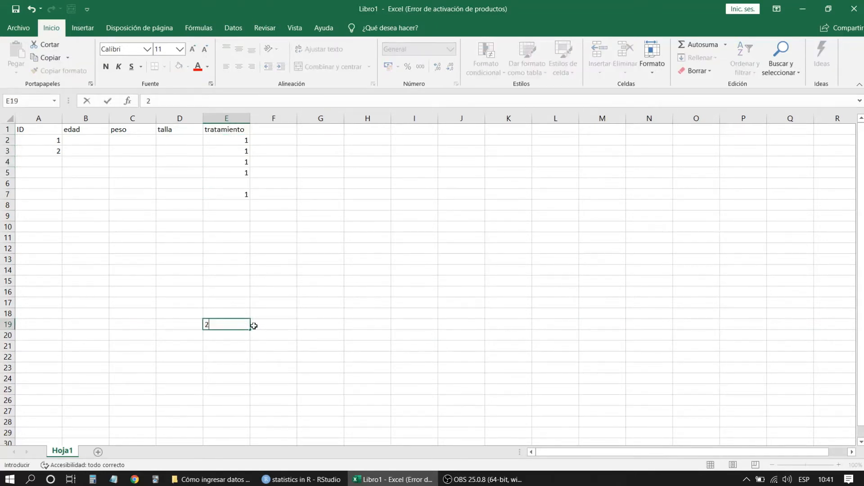
click(240, 336)
text(3)
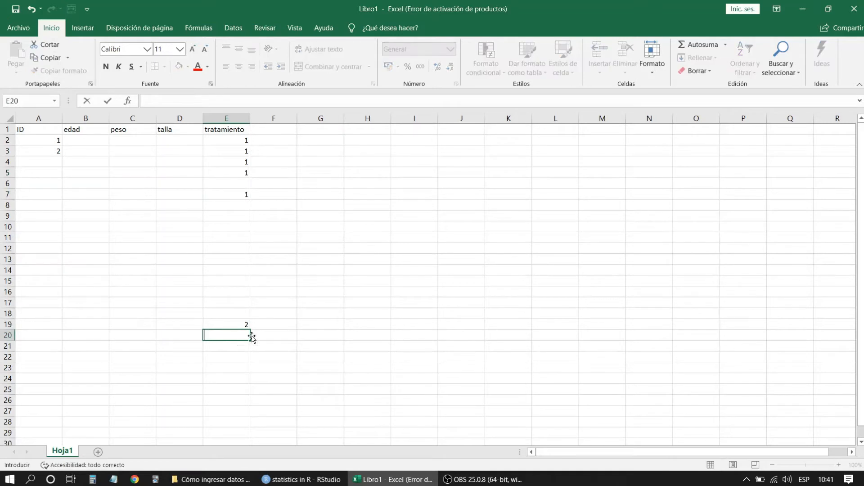
click(242, 351)
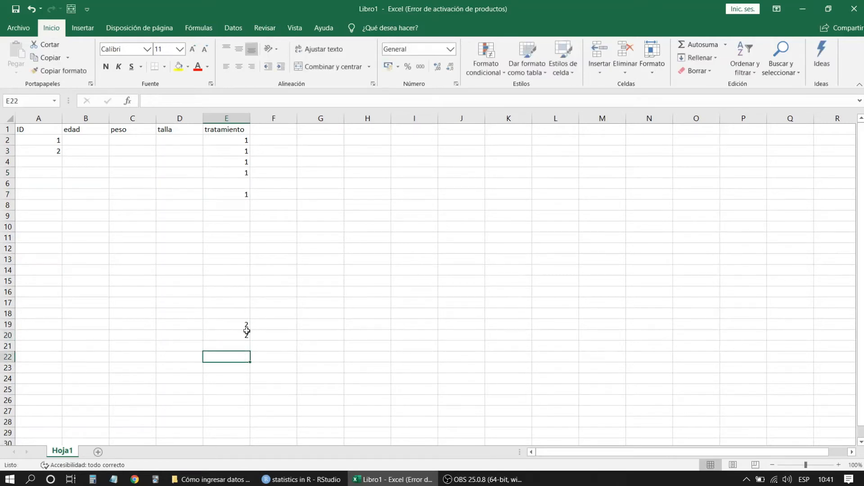
Review the treatment codes in cells E2 to E7 of the tratamiento column.
click(283, 213)
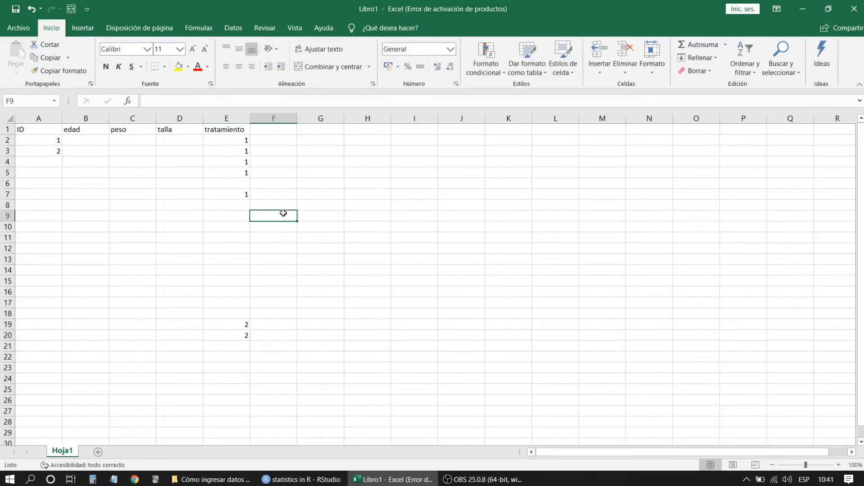
click(246, 194)
click(244, 162)
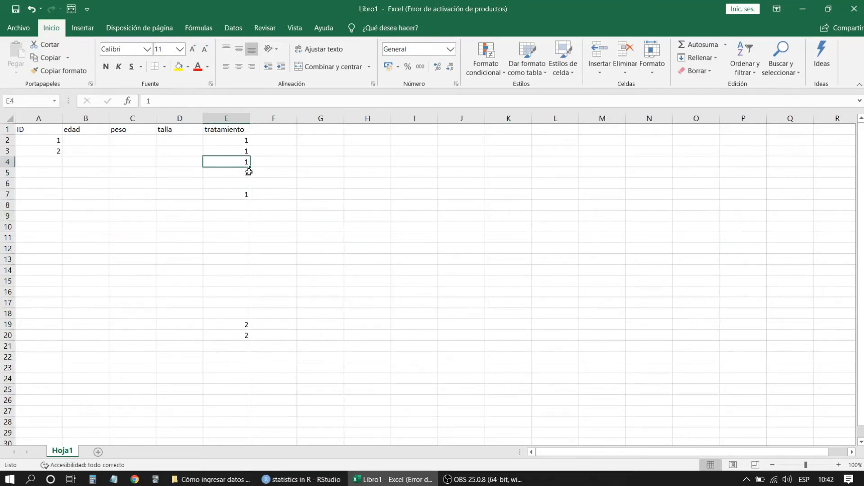
click(244, 171)
text(1)
click(239, 162)
click(235, 150)
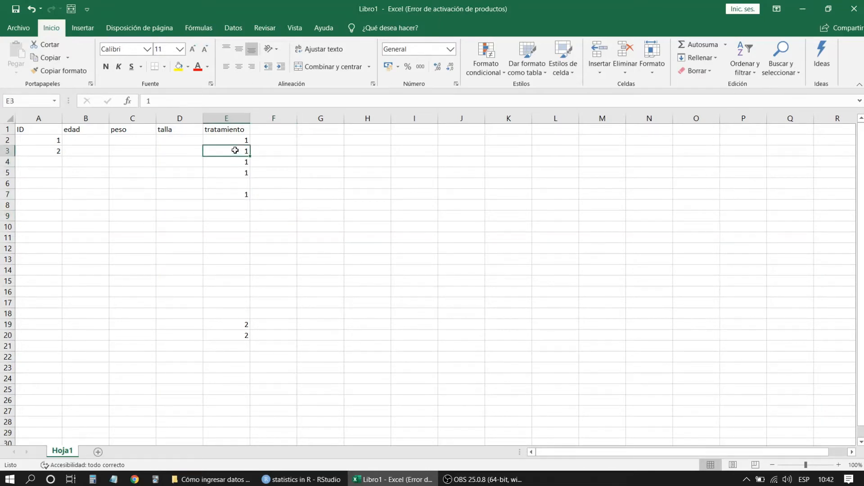
click(232, 138)
click(238, 148)
Recode the first treatment group as 0 in cells E2, E3, E4, E5 and E7 of the tratamiento column.
click(224, 140)
text(0)
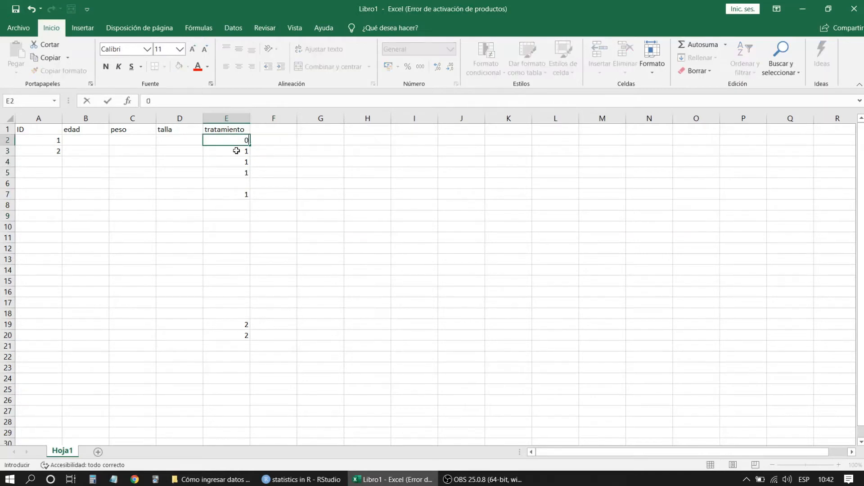
click(238, 151)
text(0)
click(246, 161)
text(0)
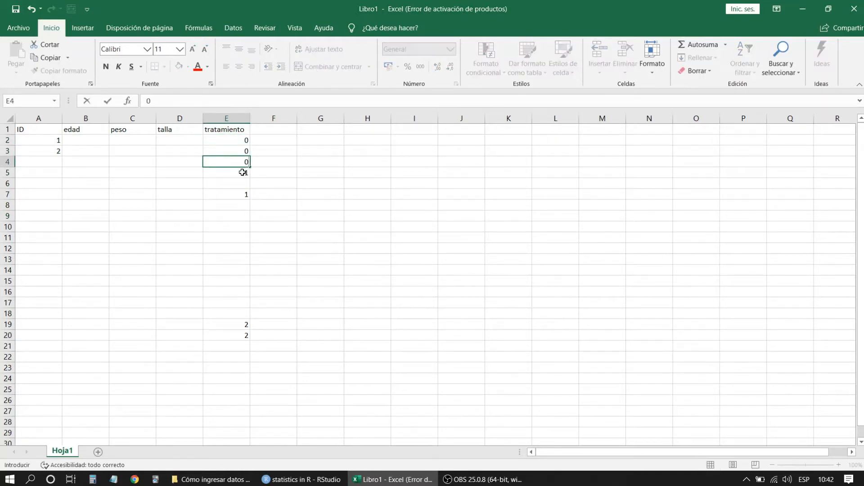
click(245, 173)
text(0)
click(239, 193)
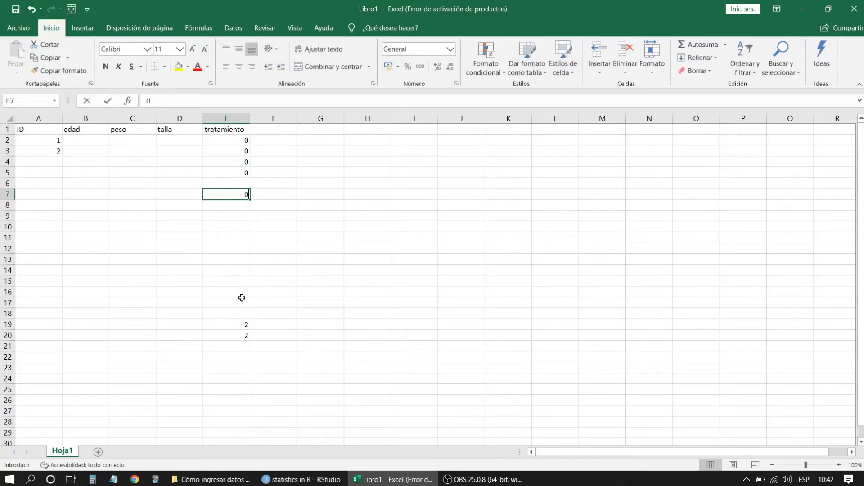
text(0)
Code the second treatment group as 1 in cells E16 to E20 of the tratamiento column.
click(238, 324)
text(1)
click(240, 335)
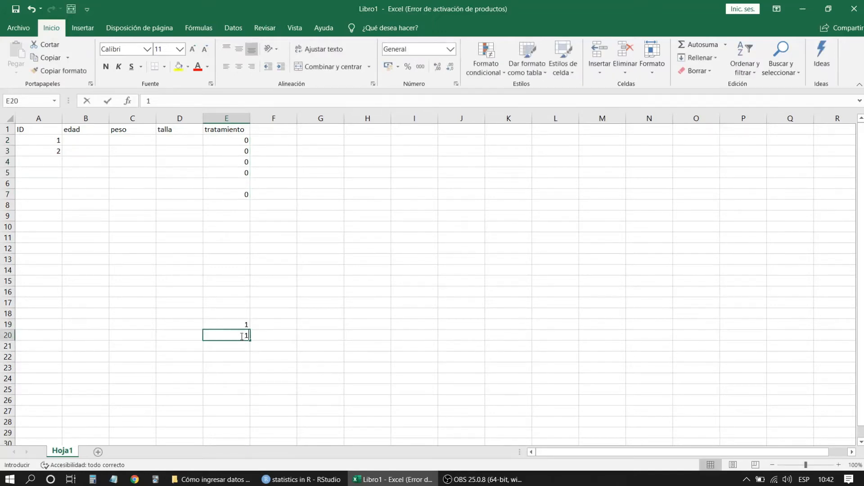
text(1)
click(240, 314)
text(1)
click(238, 299)
text(1)
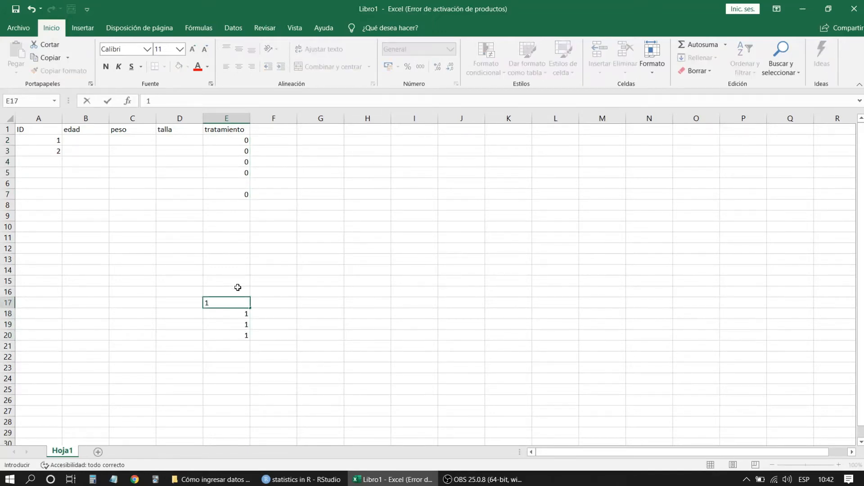
click(239, 289)
text(1)
click(243, 276)
click(244, 195)
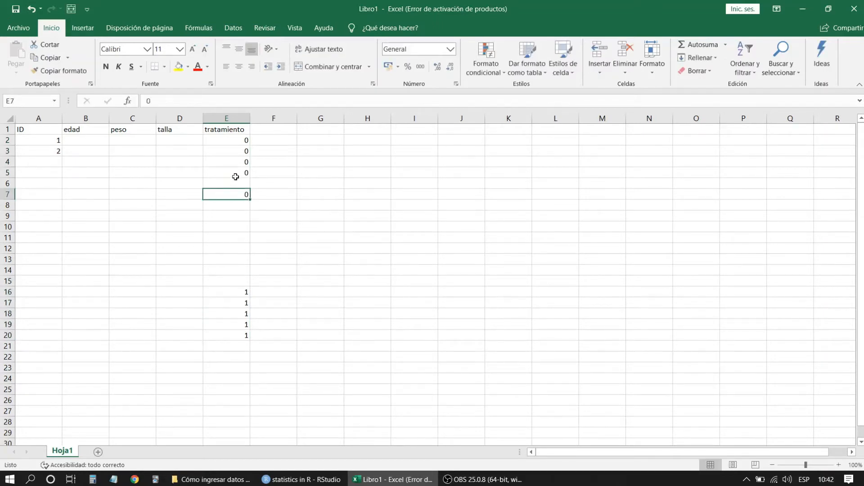
click(235, 175)
click(232, 160)
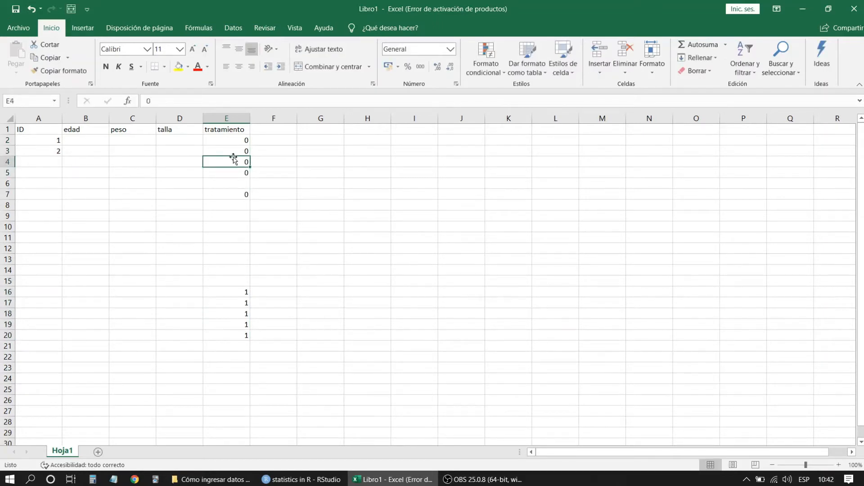
click(241, 197)
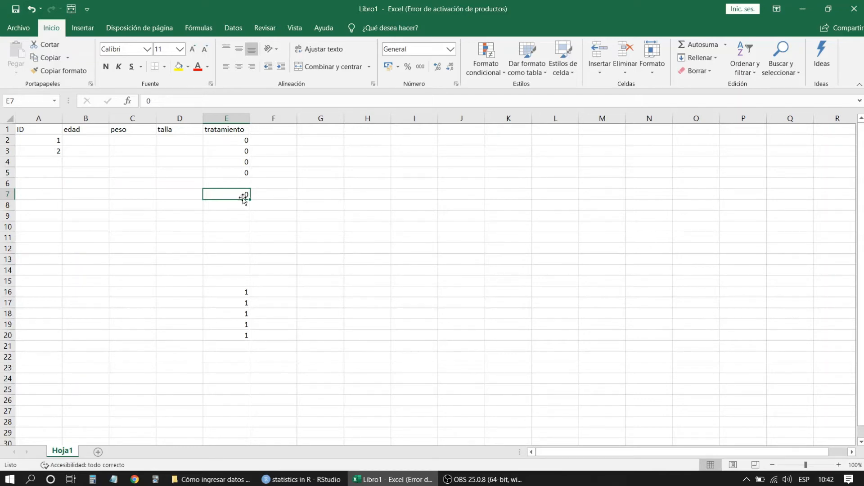
Rename the header in cell A1 in lowercase as id.
click(45, 133)
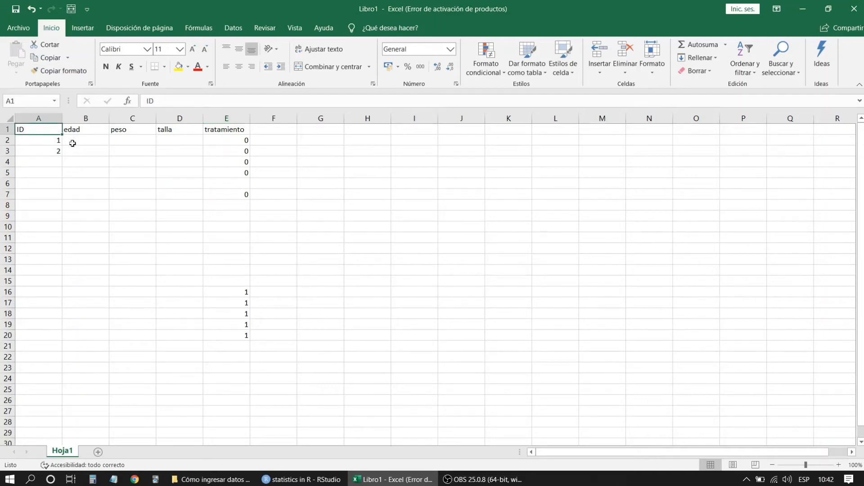
text(id)
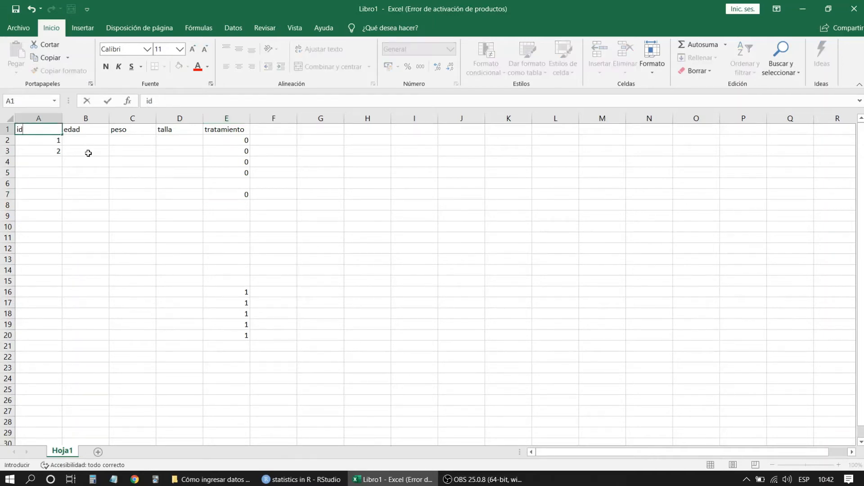
click(102, 132)
click(209, 132)
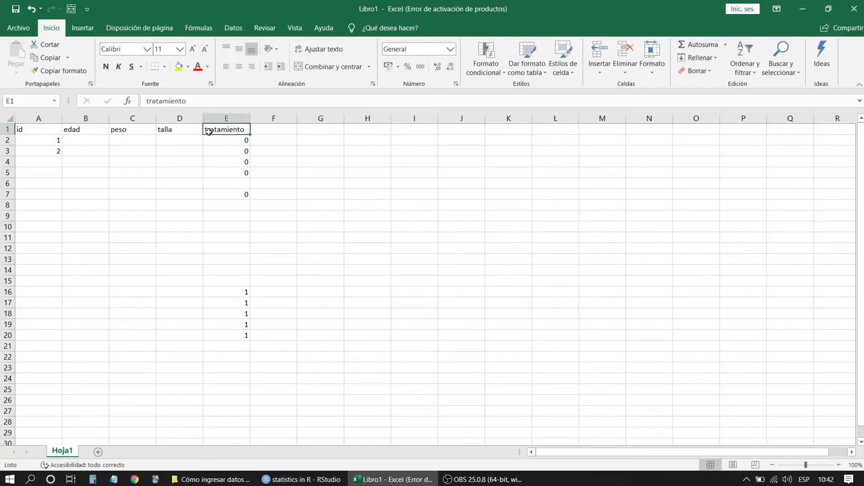
click(268, 130)
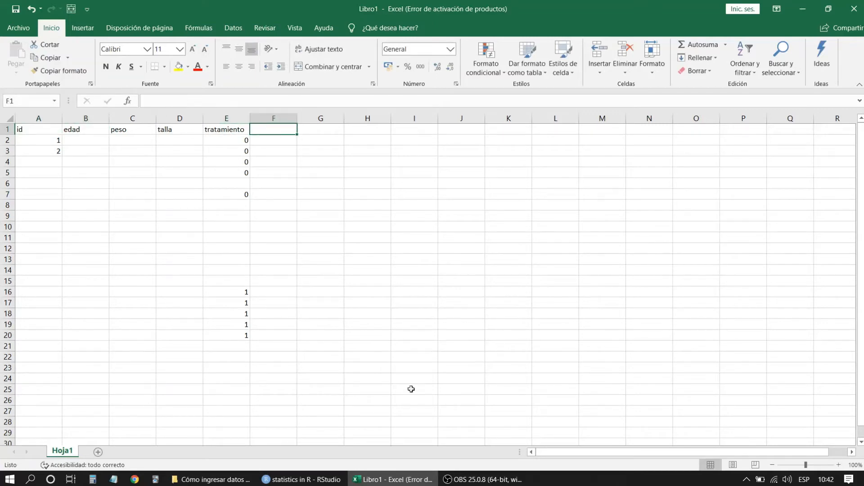
Switch to RStudio and examine the variable names heading the columns of the owid-covid-data.csv table.
click(315, 479)
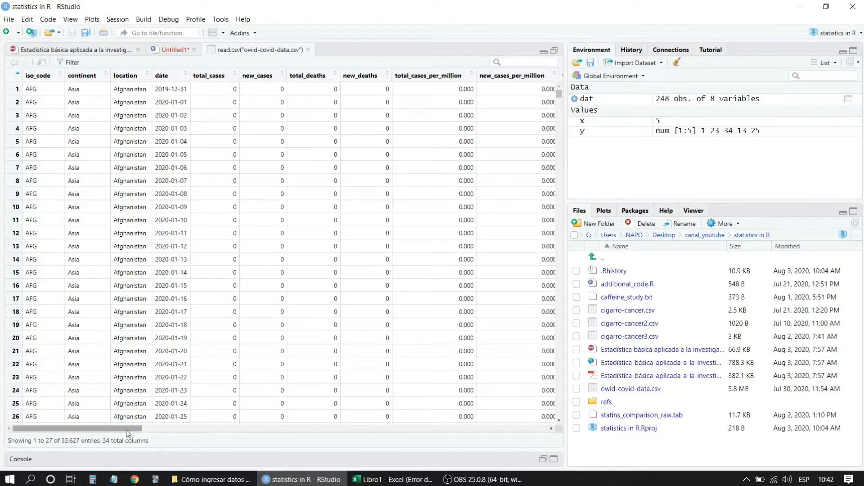
mouse_move(129, 430)
mouse_down()
mouse_move(174, 428)
mouse_move(138, 429)
mouse_up()
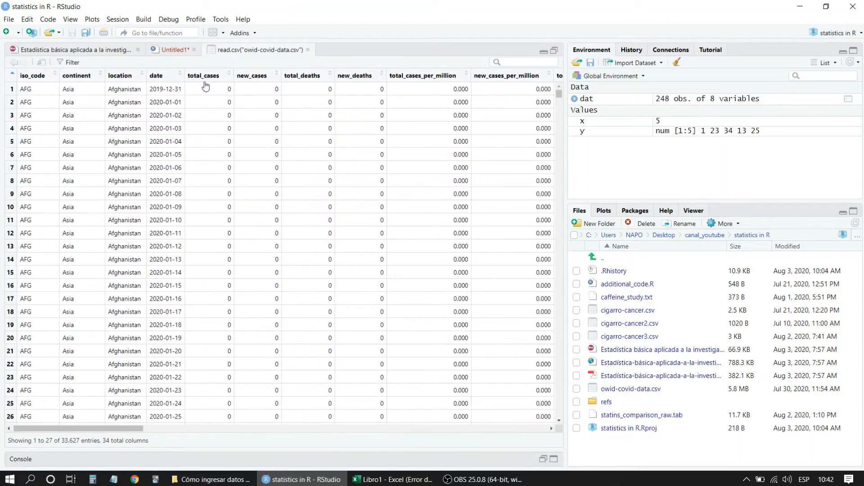
drag(121, 430, 85, 414)
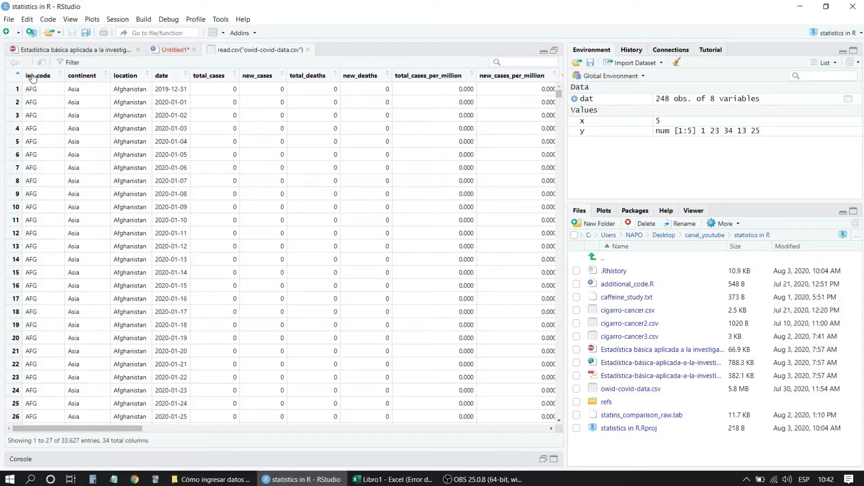
Switch back to Excel and add a sexo column header in cell F1.
click(355, 479)
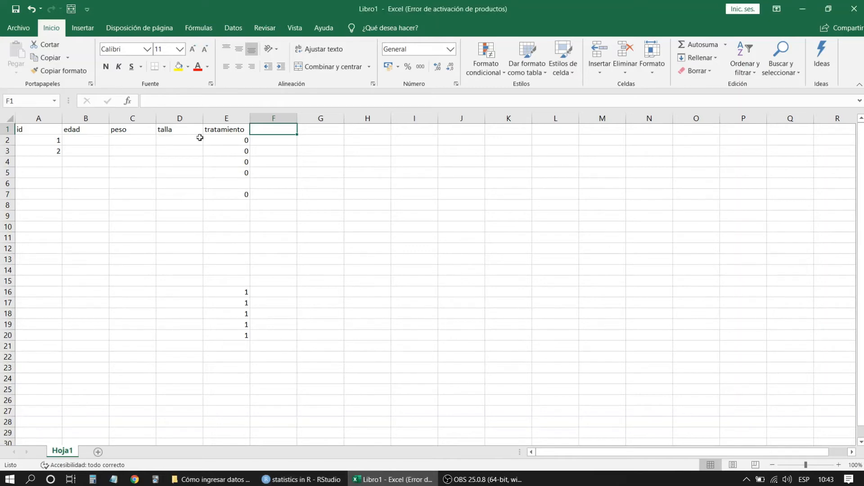
click(130, 140)
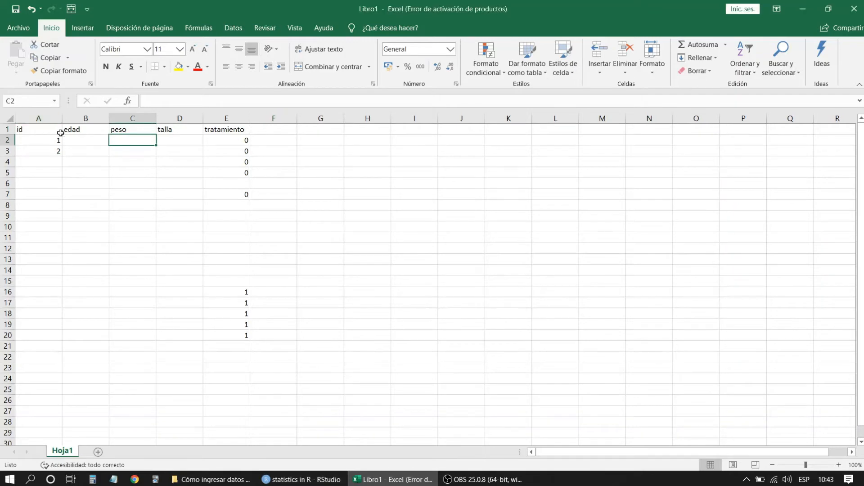
click(276, 131)
text(se)
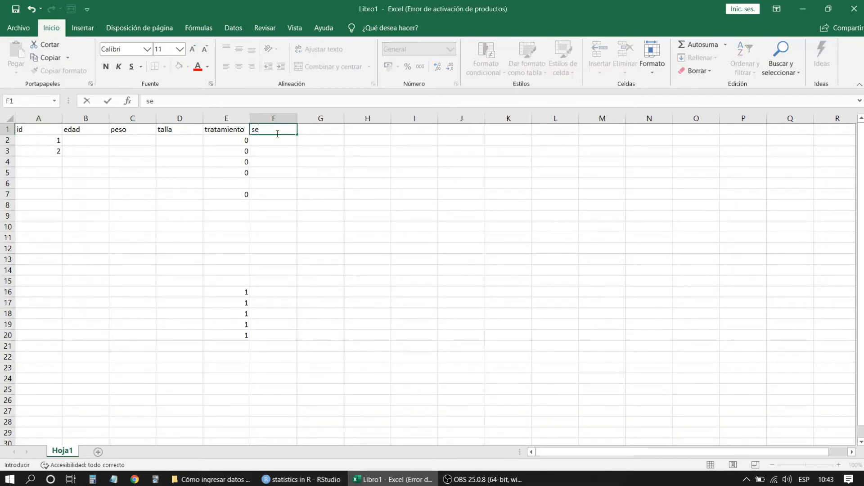
text(xo)
key(Return)
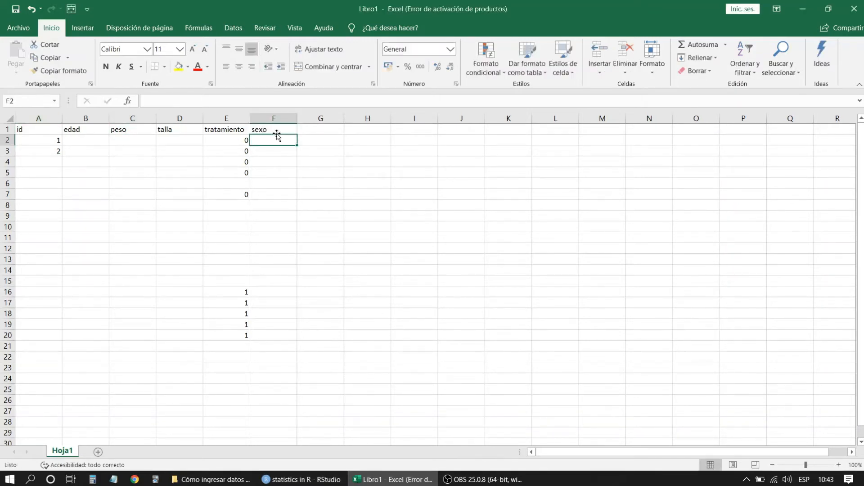
Code the sex of the first two subjects as 1 in F2 and 0 in F3.
text(1)
key(Return)
text(0)
key(Return)
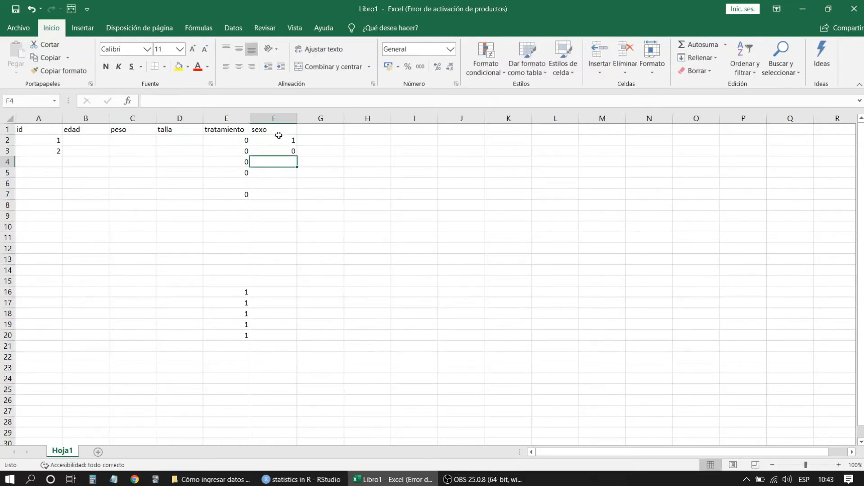
drag(279, 139, 291, 148)
click(228, 142)
click(235, 160)
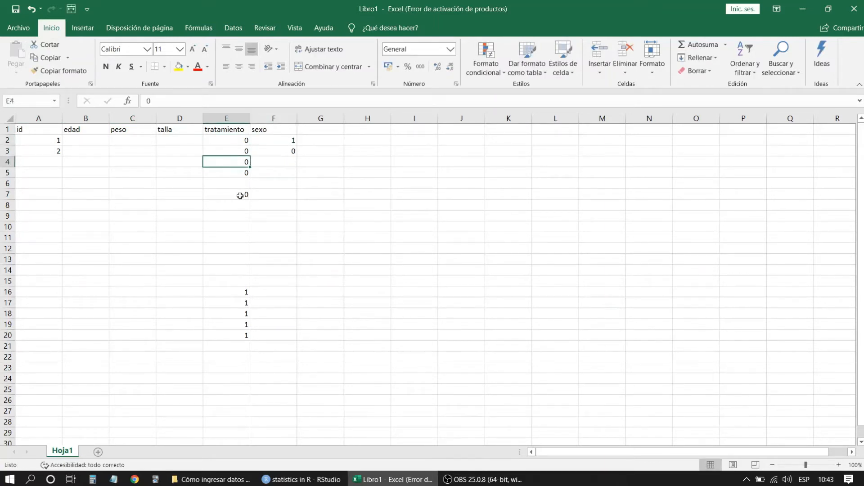
click(239, 195)
click(235, 163)
click(233, 150)
click(232, 140)
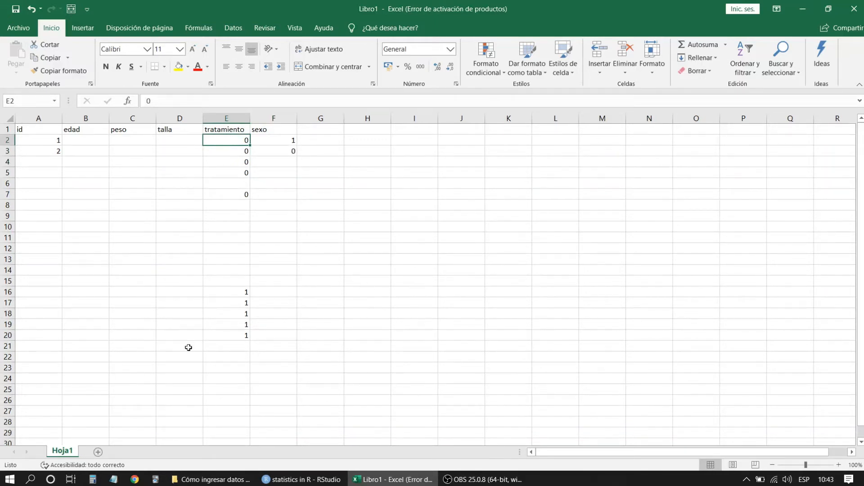
Highlight the empty row below the data by selecting cells A21 to G21.
scroll(189, 347, down, 1)
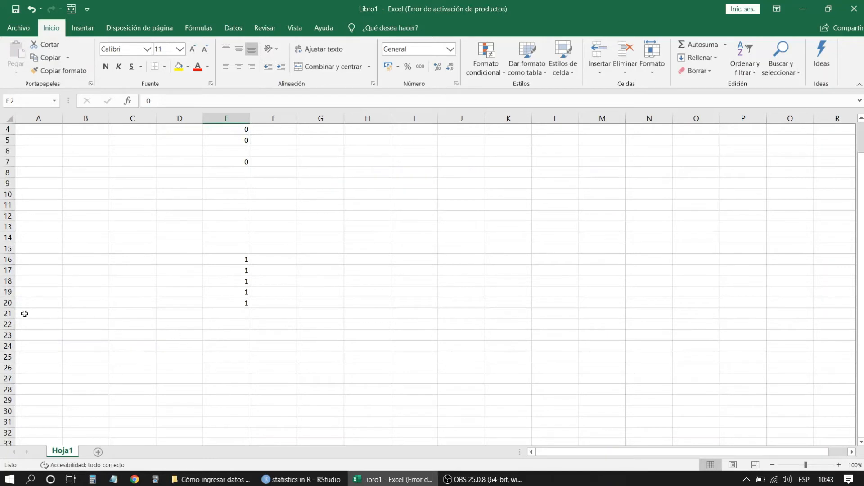
drag(23, 313, 300, 318)
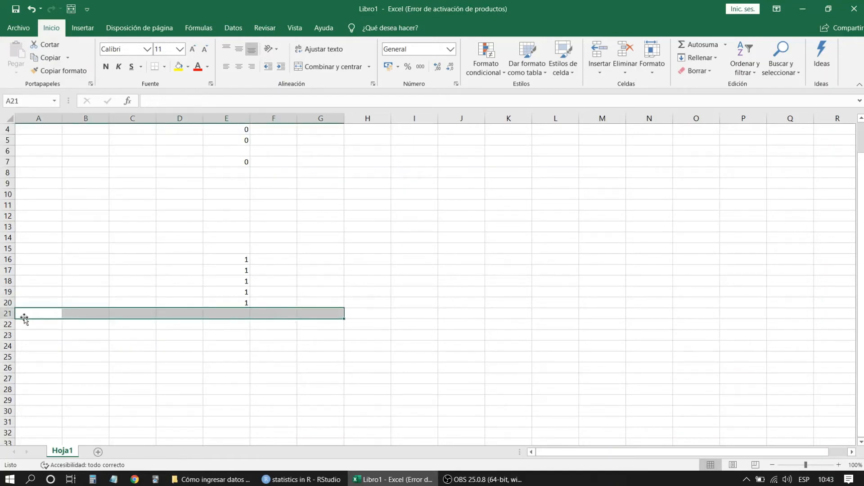
drag(25, 313, 327, 310)
Switch to RStudio, examine the rows of the owid-covid-data.csv table, and return to Excel.
click(331, 480)
scroll(356, 349, down, 2)
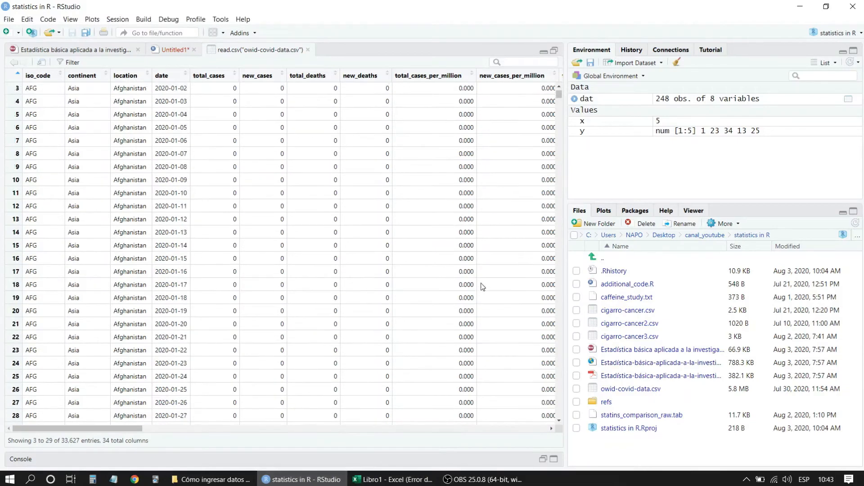
scroll(482, 287, up, 2)
click(392, 479)
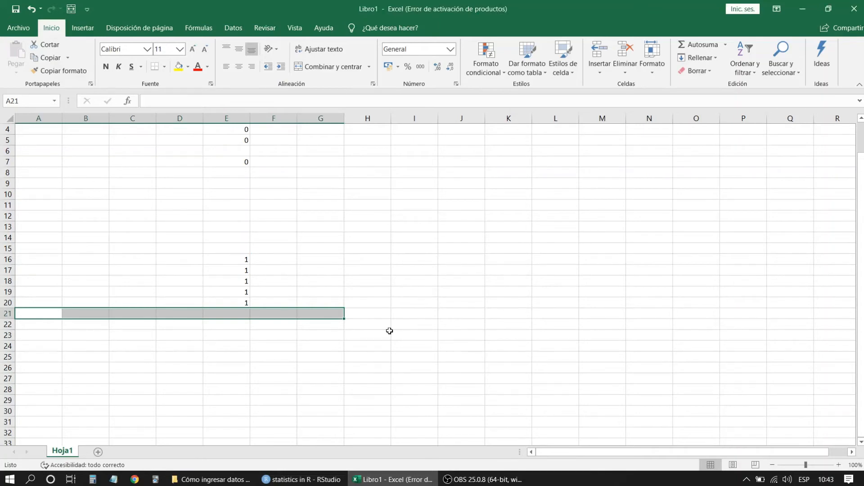
scroll(390, 331, up, 1)
click(226, 183)
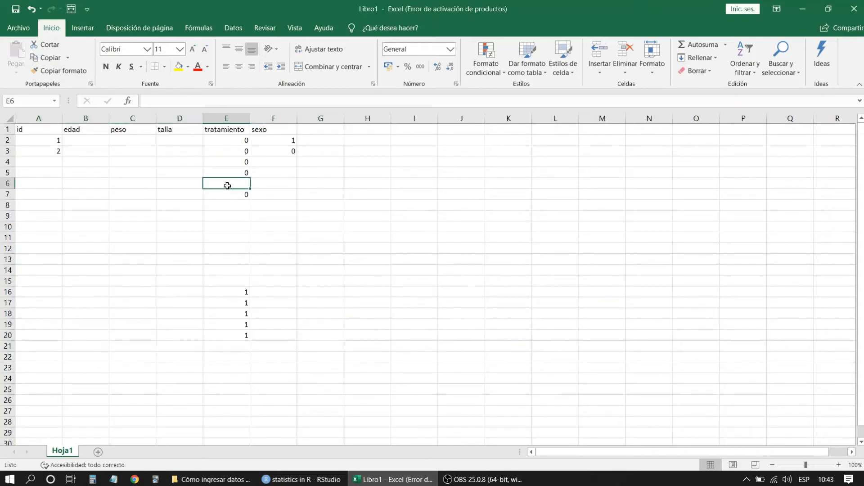
click(185, 154)
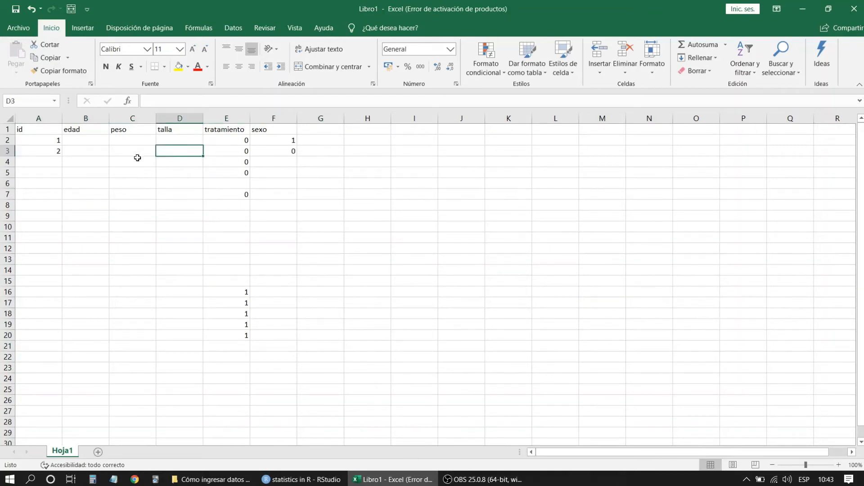
click(122, 151)
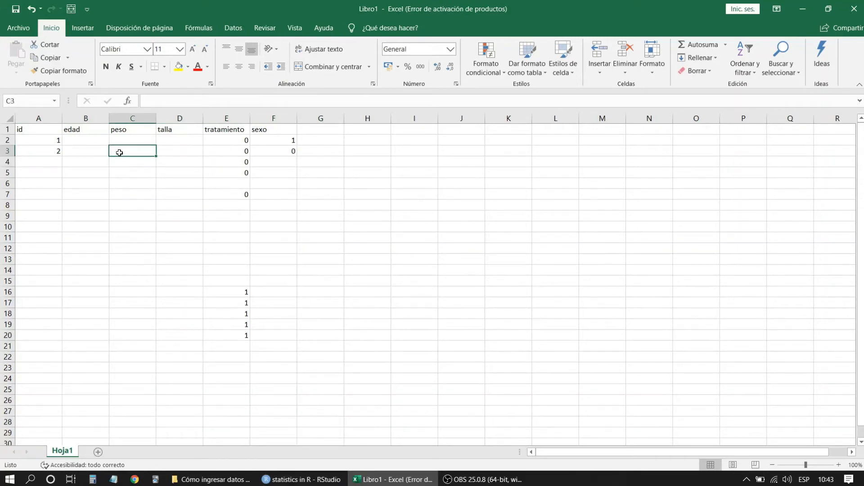
Enter -9 as the missing-value code for the second subject's peso in cell C3.
click(43, 150)
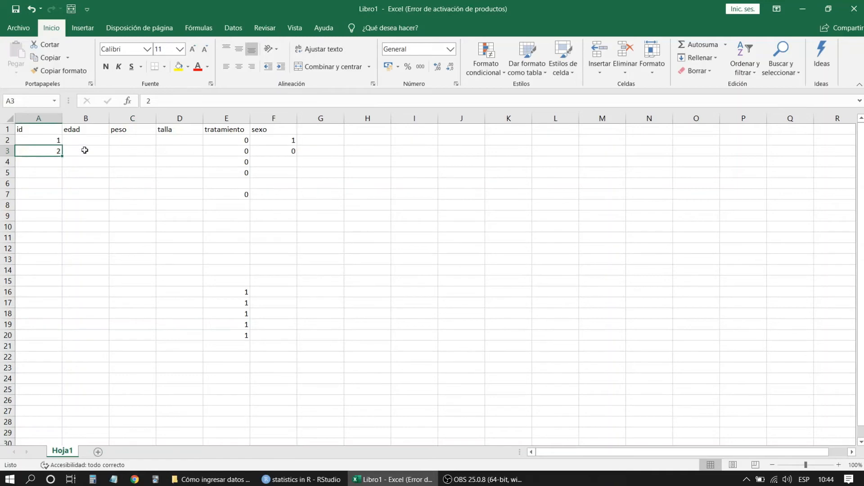
click(69, 155)
click(192, 151)
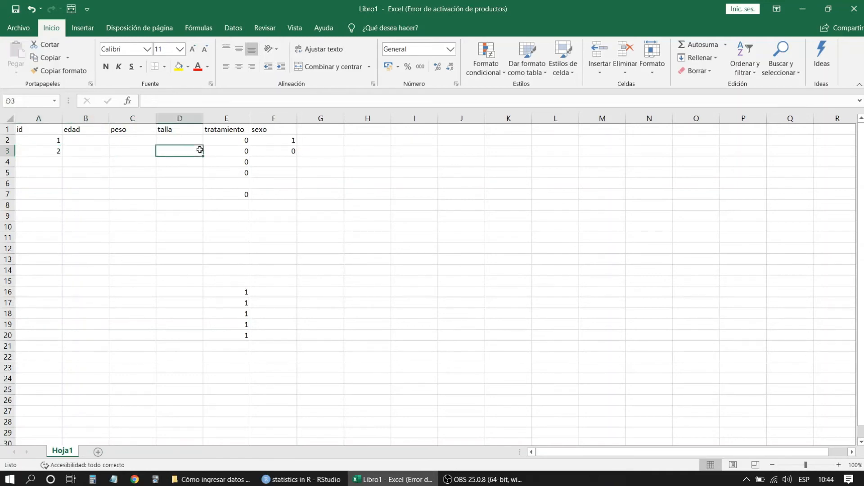
click(141, 151)
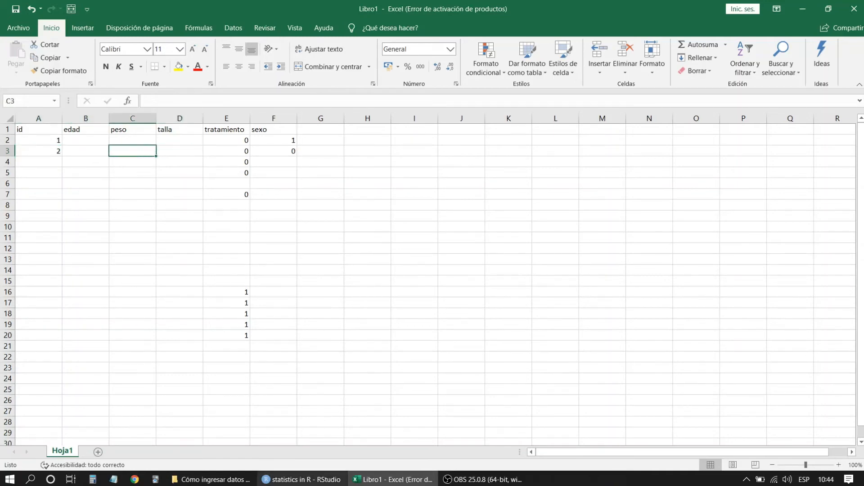
mouse_move(302, 478)
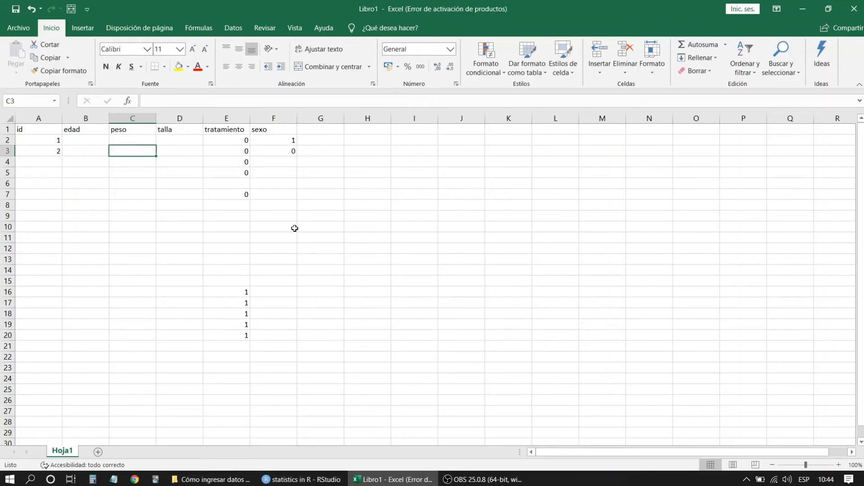
text(9)
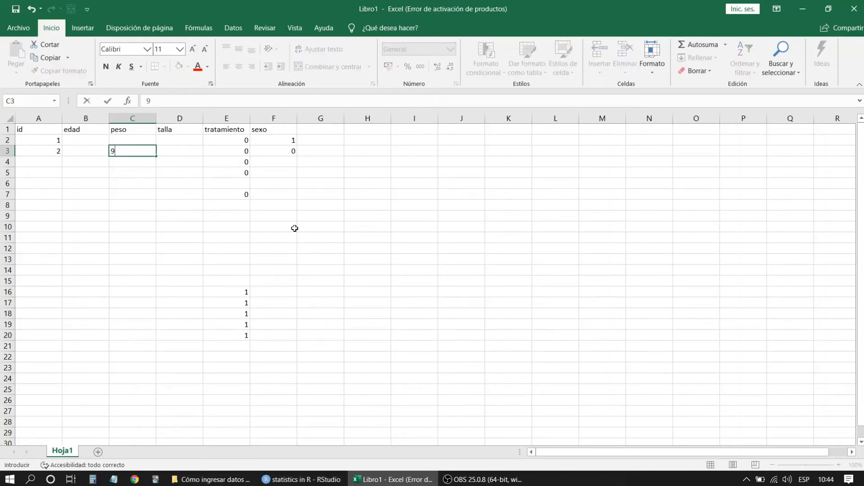
key(BackSpace)
text(-9)
key(Return)
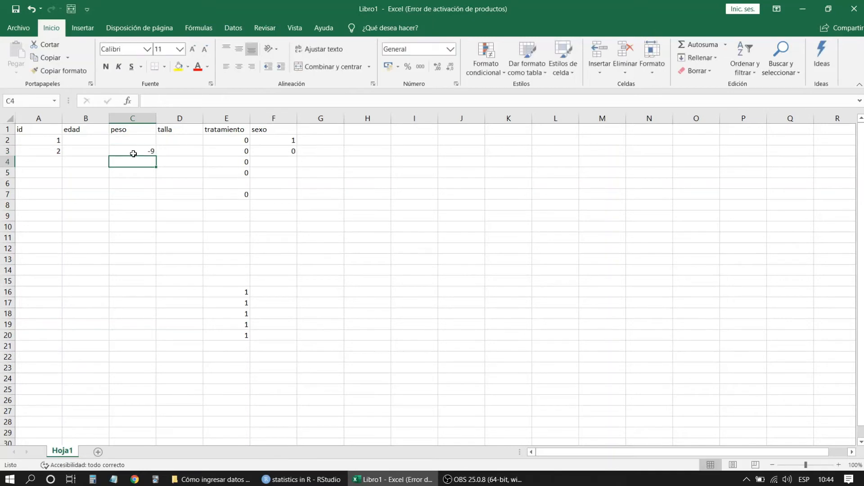
Clear the missing-value code from the second subject's peso cell, C3.
click(151, 148)
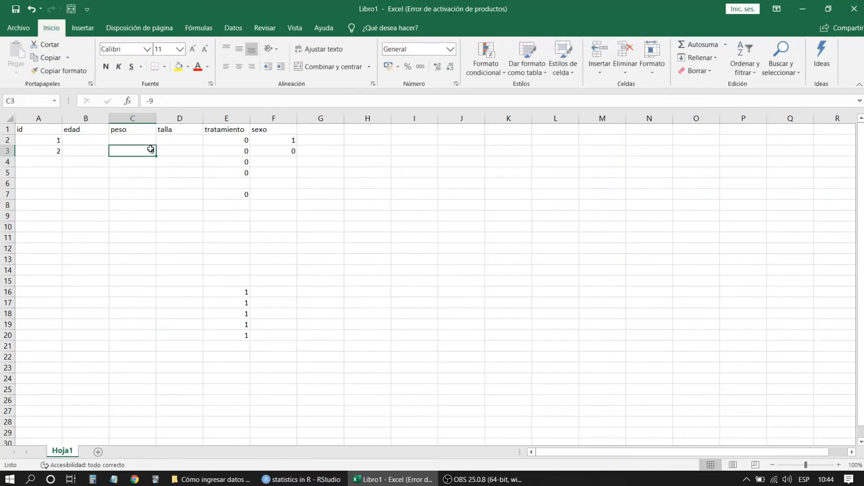
click(139, 172)
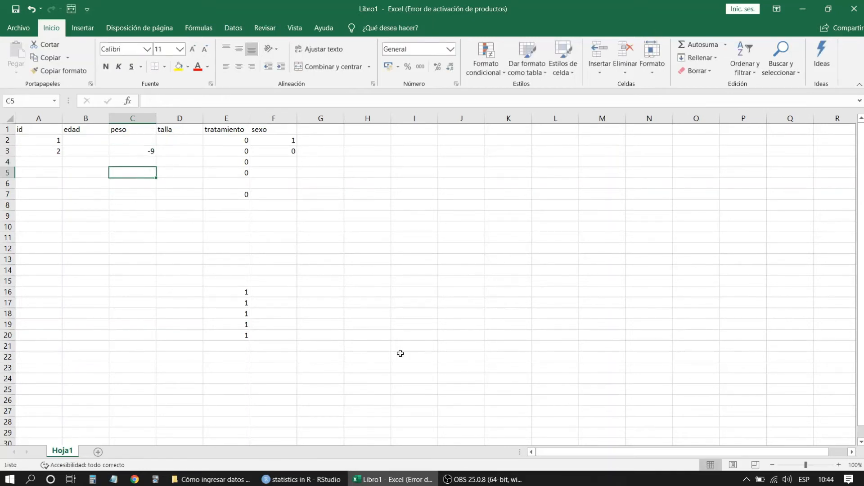
click(134, 151)
key(Delete)
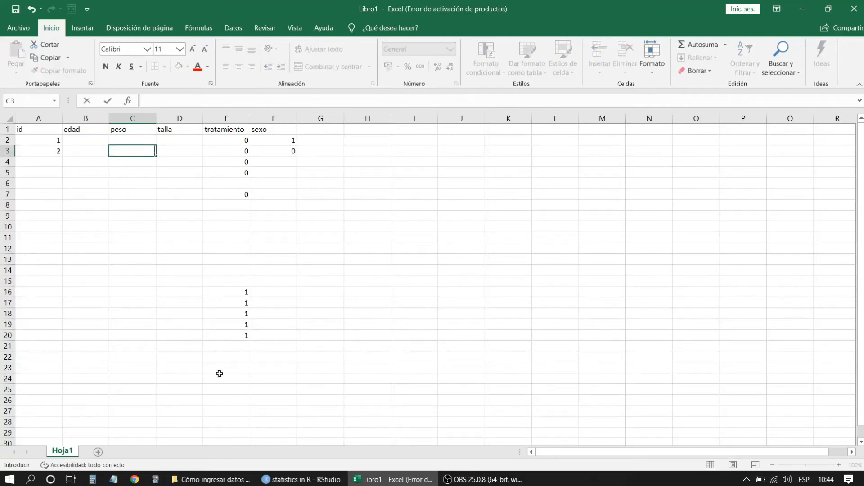
Switch to RStudio, examine how missing values appear in the testing columns of the owid-covid-data.csv table, and return to Excel.
key(alt+Tab)
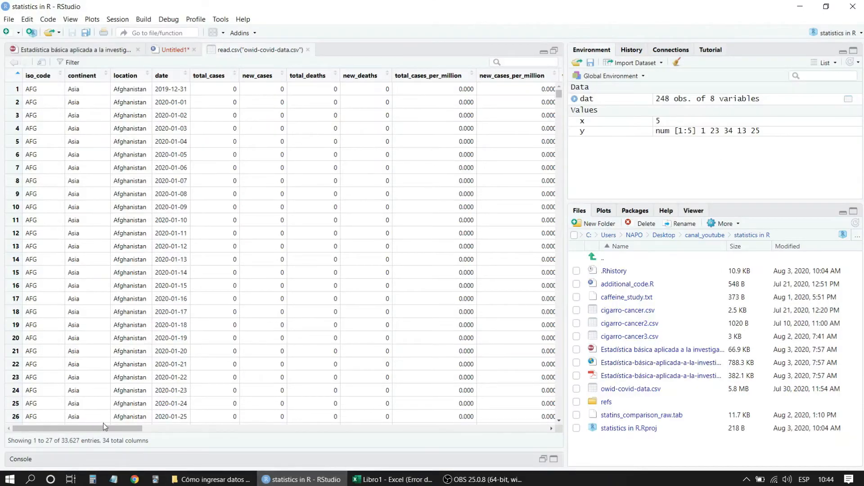
drag(104, 427, 280, 427)
drag(332, 89, 312, 95)
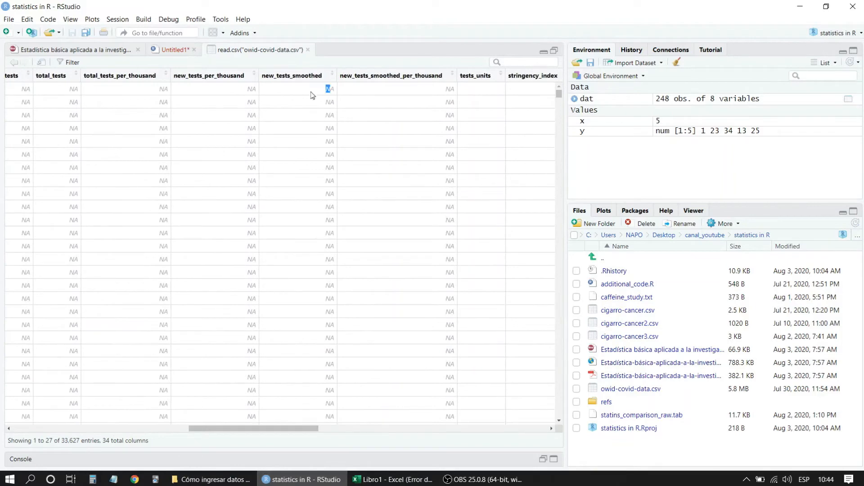
double_click(328, 116)
drag(291, 428, 108, 427)
click(393, 479)
Enter ? in cell C3 and ?? in cell C4 of the peso column as example missing-value marks.
double_click(114, 148)
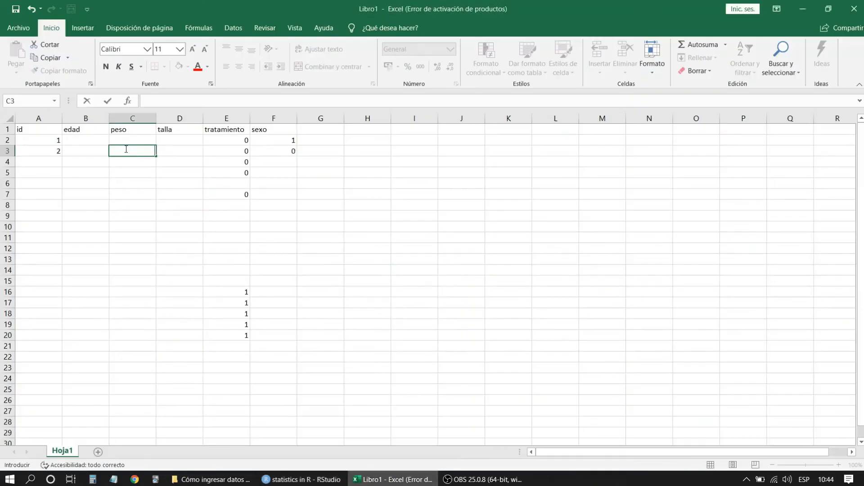
key(Return)
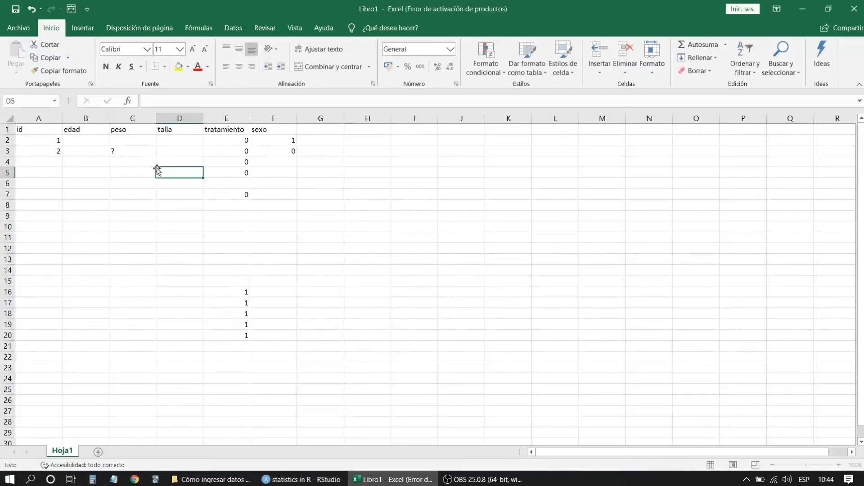
text(??)
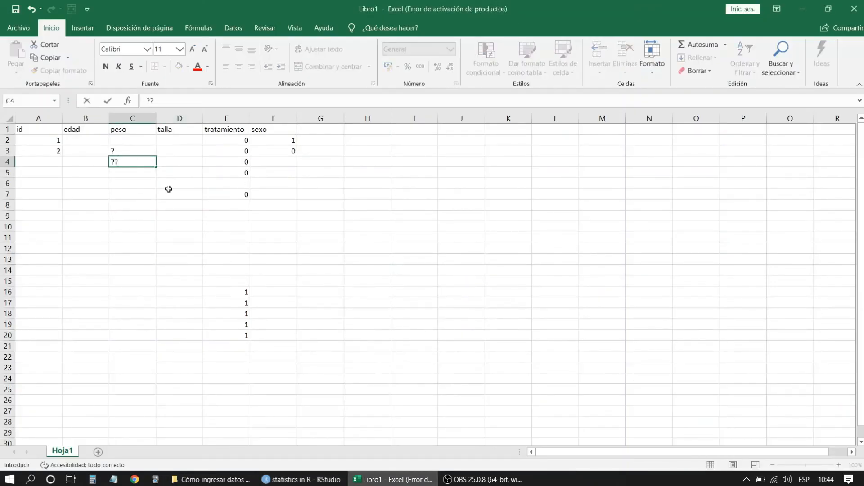
key(Return)
Clear the question marks from cells C4 and C3, leaving the missing peso values blank.
click(141, 165)
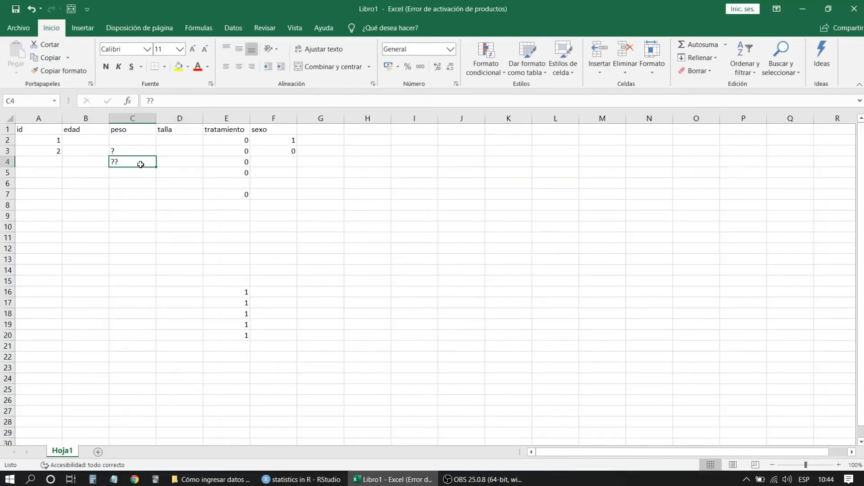
key(Delete)
click(133, 148)
key(Delete)
click(233, 203)
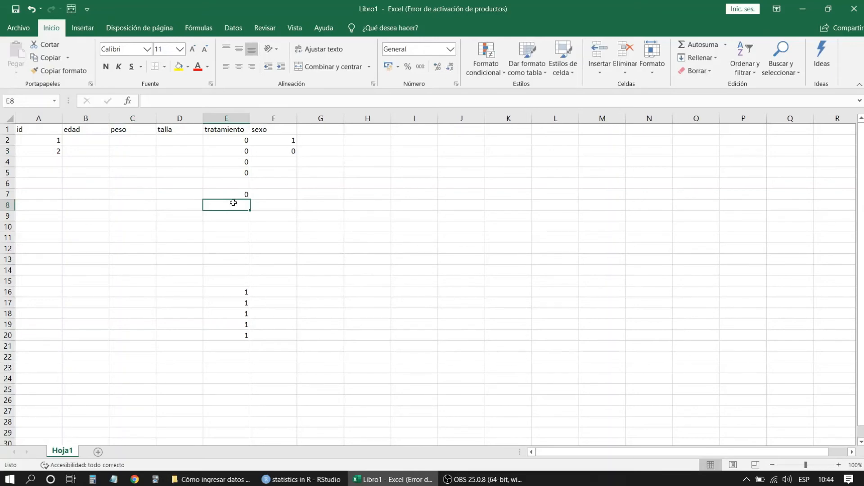
Switch to RStudio to review the layout of rows and columns in the owid-covid-data.csv table, and return to Excel.
click(301, 479)
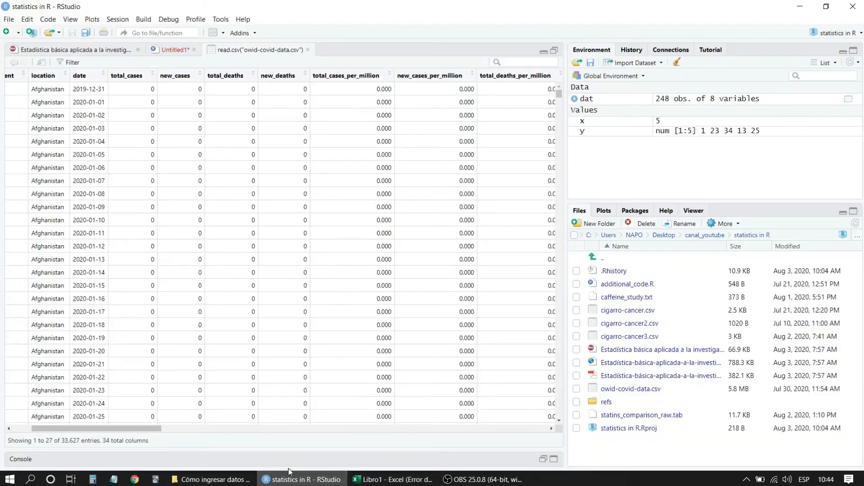
drag(110, 429, 67, 430)
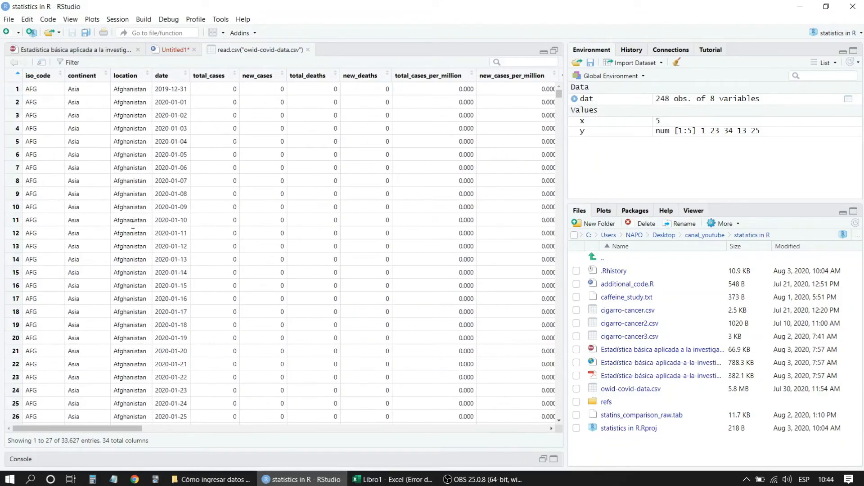
scroll(150, 281, down, 3)
scroll(149, 280, down, 9)
scroll(152, 284, up, 9)
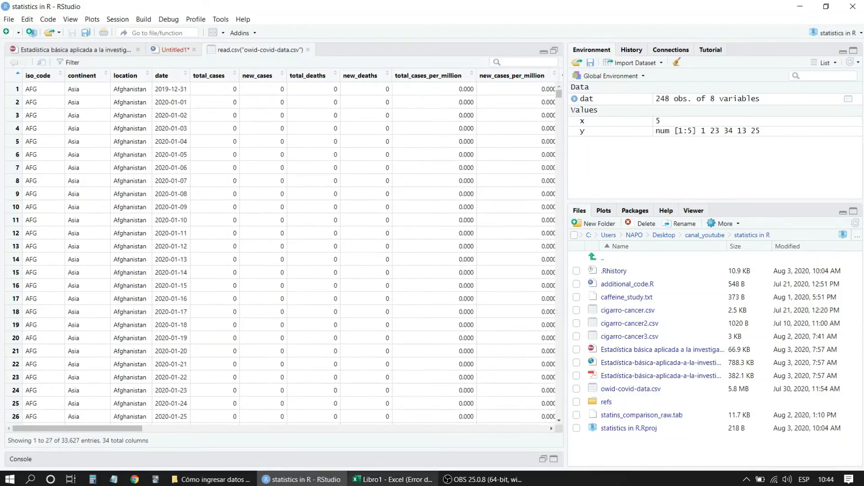
click(393, 479)
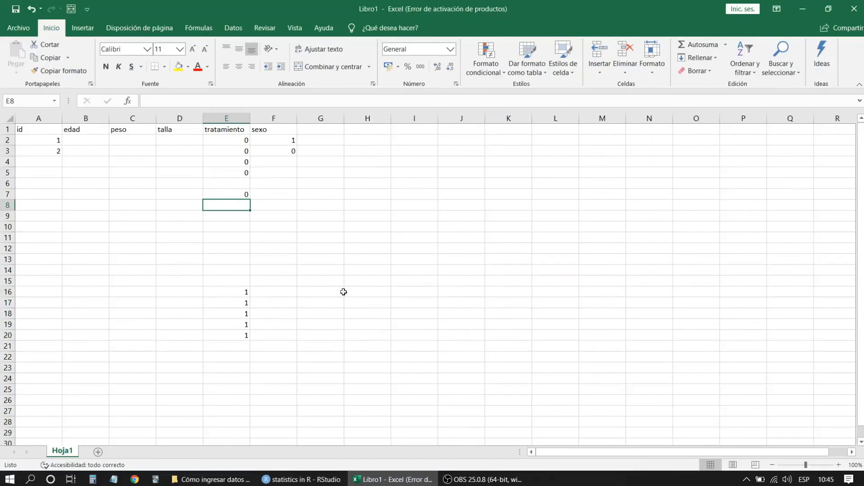
click(270, 478)
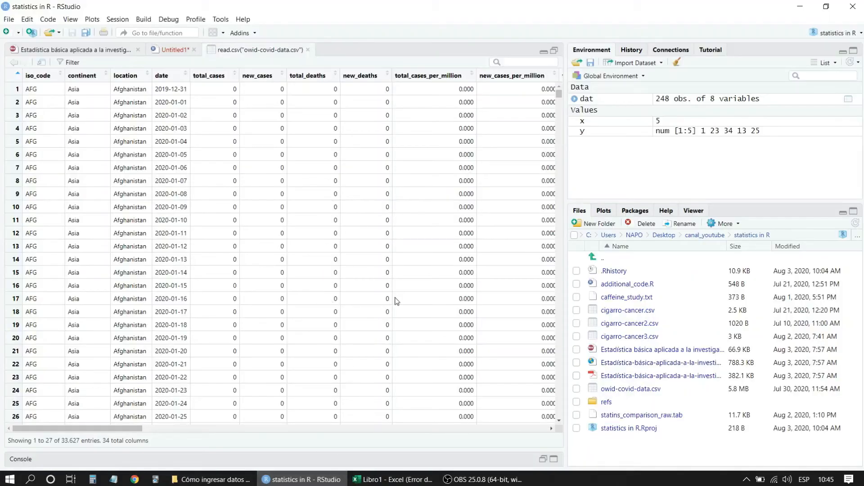
mouse_move(118, 429)
mouse_down()
mouse_move(450, 430)
mouse_move(108, 430)
mouse_up()
click(388, 479)
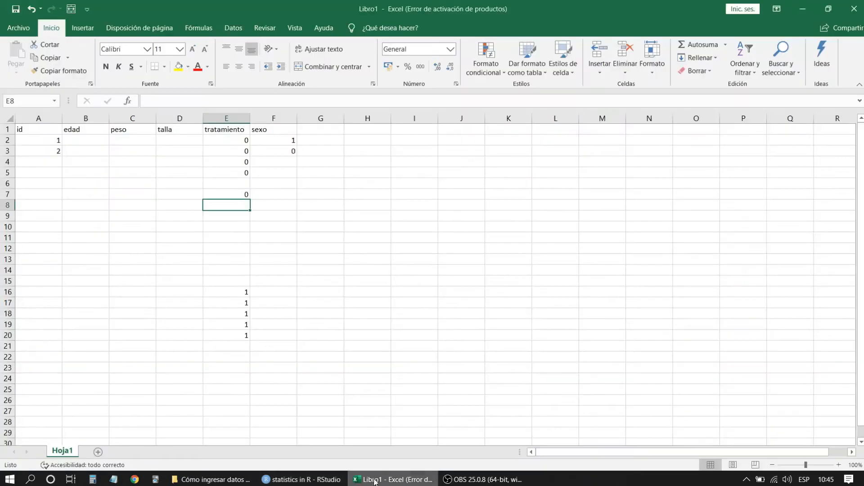
Open the Save As dialog for the workbook, examine the file types including CSV UTF-8 (comma delimited), and cancel without saving.
click(18, 28)
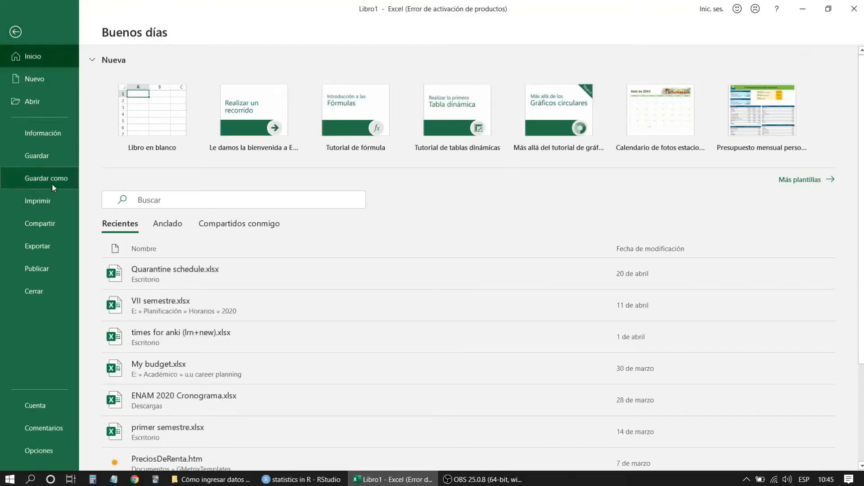
click(52, 183)
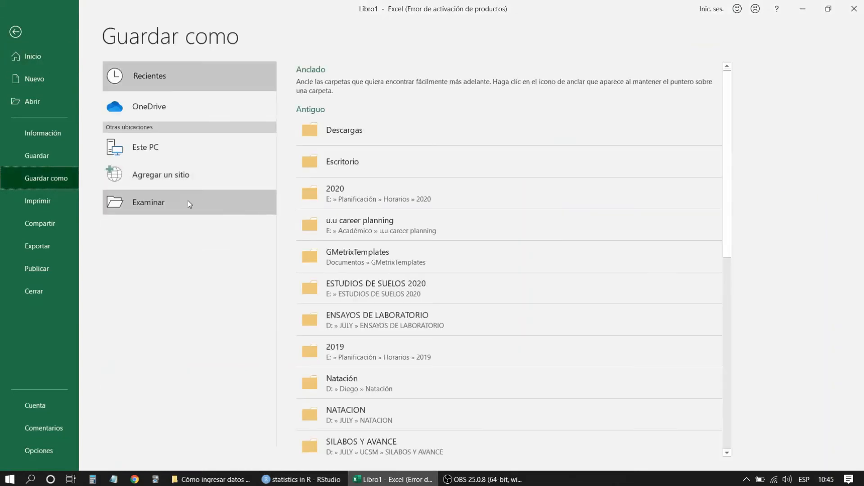
click(188, 201)
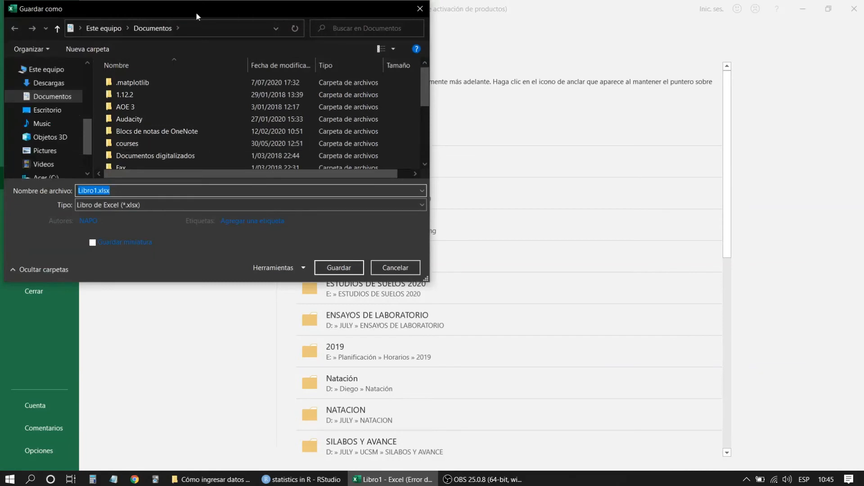
drag(195, 12, 388, 55)
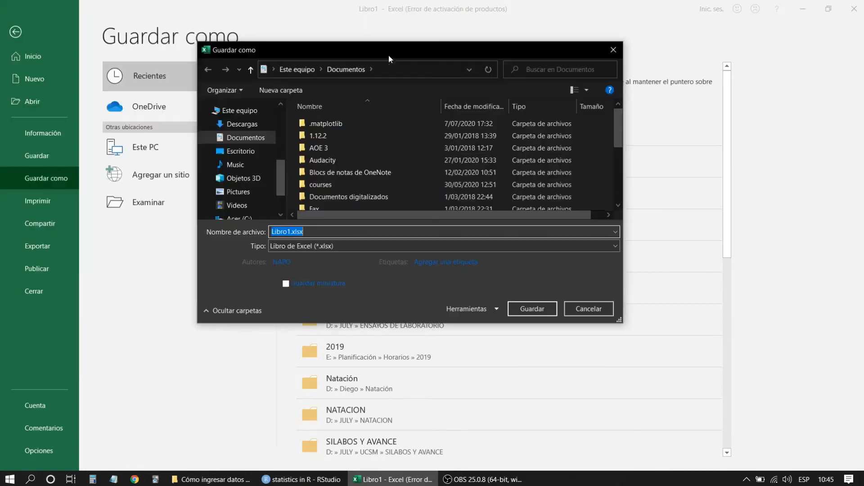
click(312, 247)
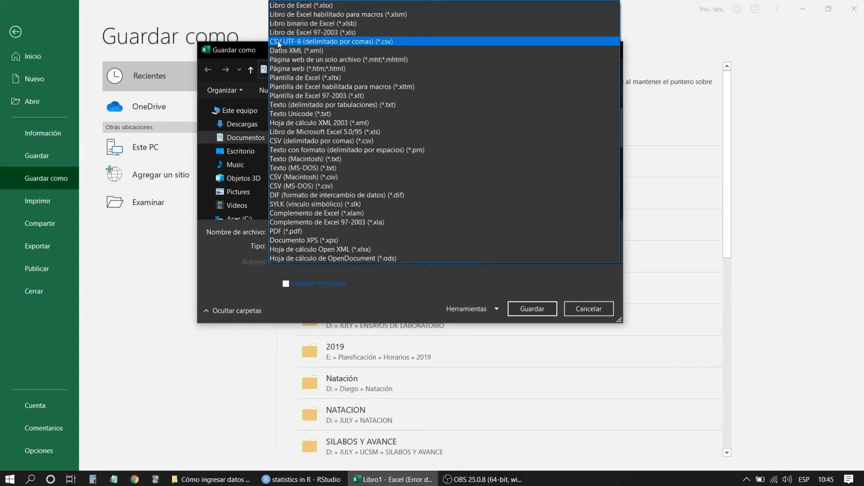
click(236, 47)
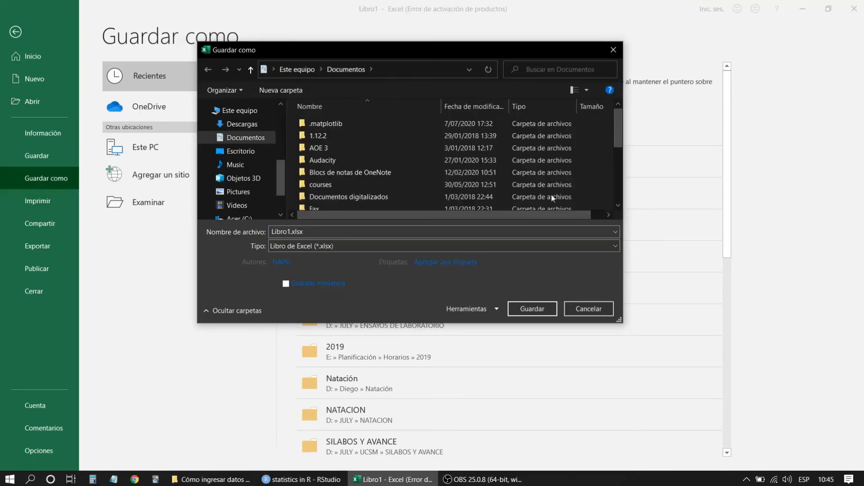
click(591, 308)
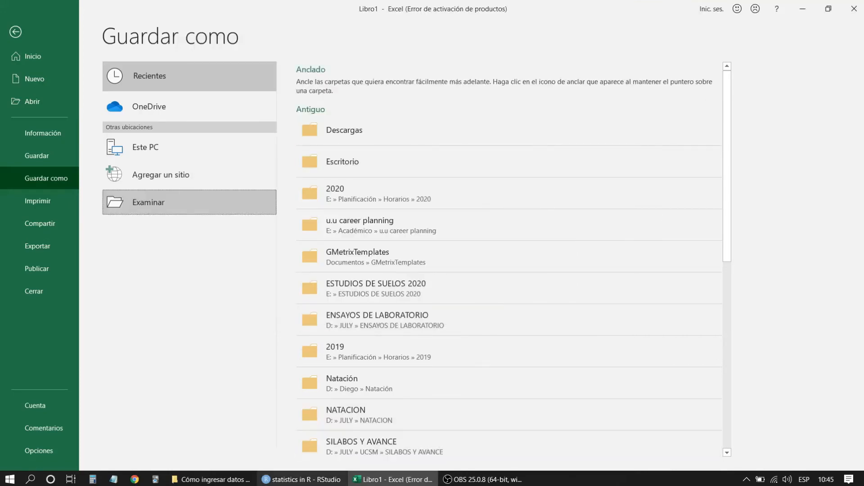
Switch to RStudio, restore the console, and write a read.csv call that reads the file cigarro-cancer.csv.
click(303, 479)
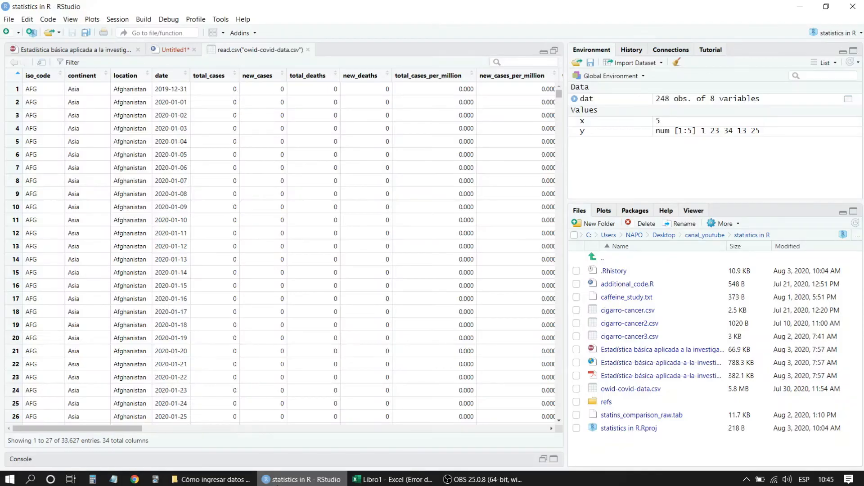
click(542, 459)
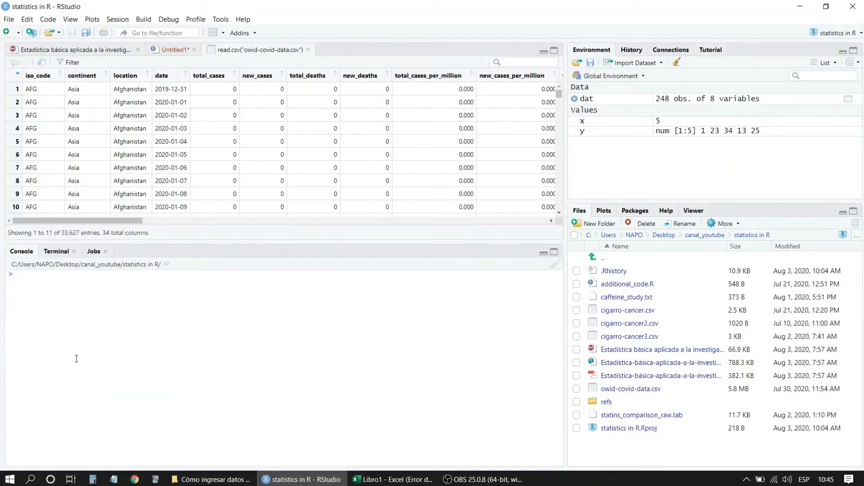
text(read.)
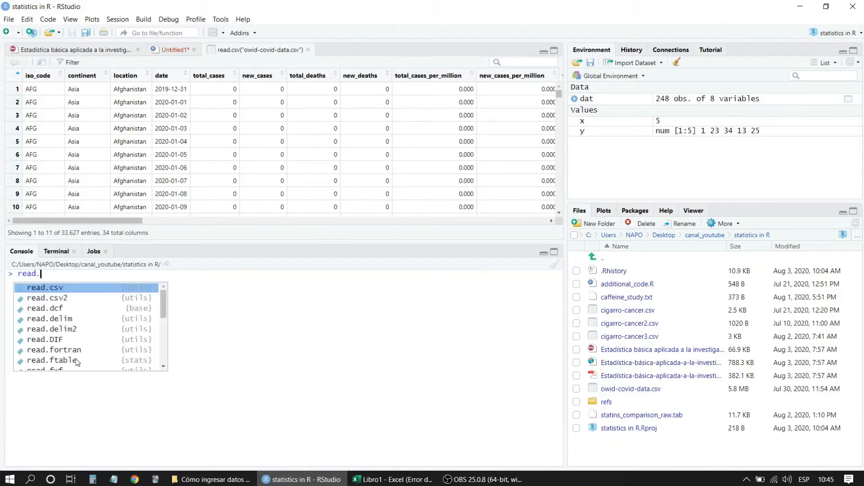
text(csv)
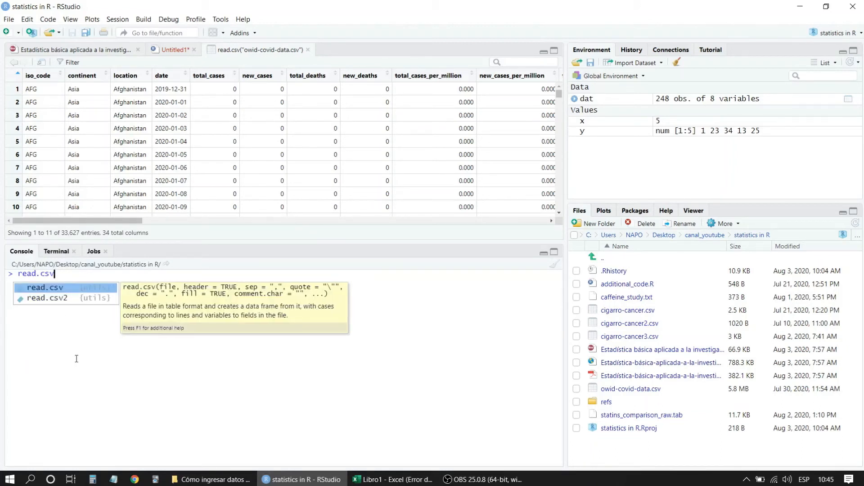
key(Return)
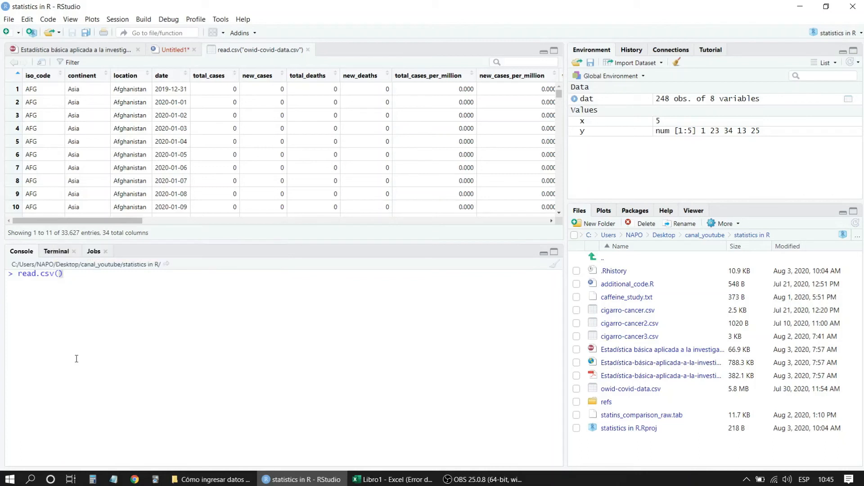
text(")
key(Tab)
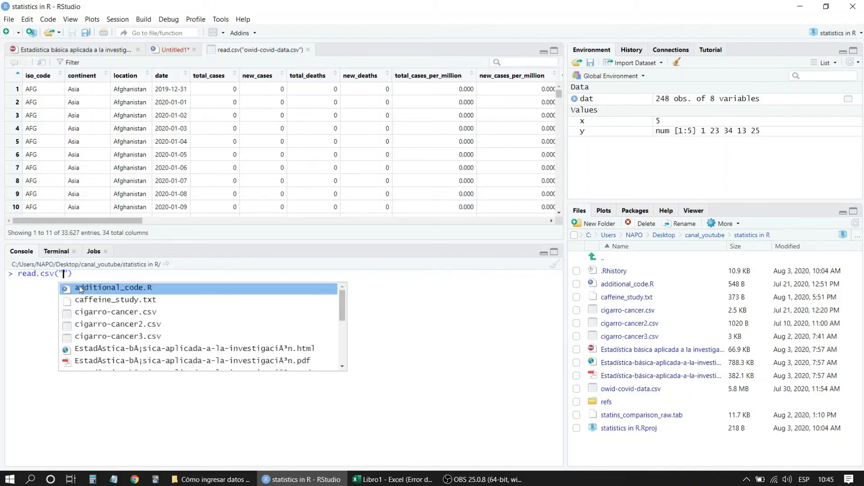
mouse_move(343, 312)
mouse_down()
mouse_move(344, 366)
mouse_move(340, 315)
mouse_up()
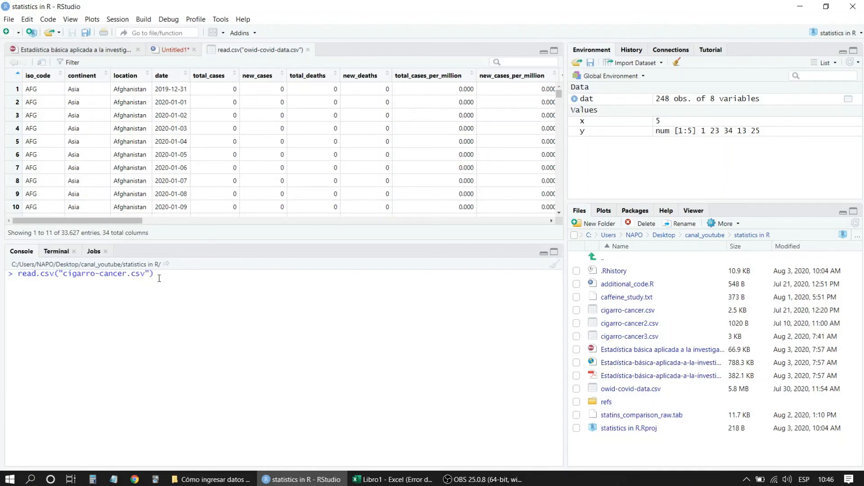
Assign the read.csv result to the object dat with <- and run the command.
key(End)
click(18, 274)
text(dat)
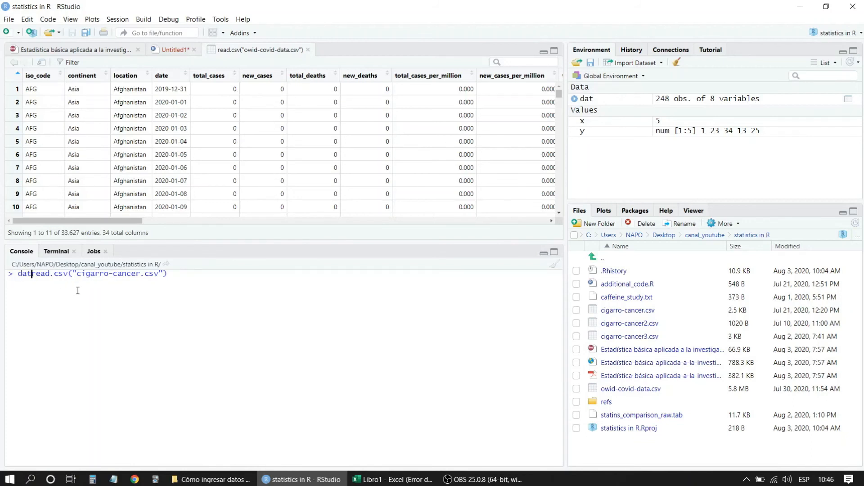
text( <-)
key(Return)
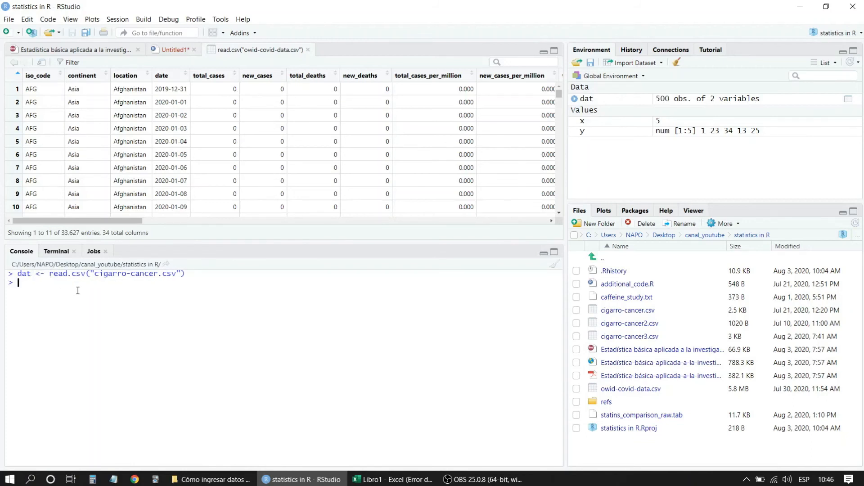
Open the imported data with View(dat) and collapse the console to enlarge the table.
text(View(dat)
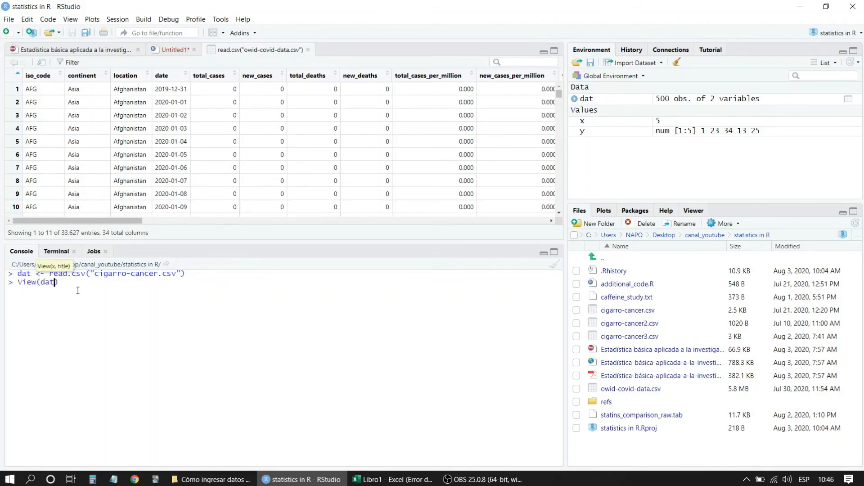
key(Return)
click(543, 253)
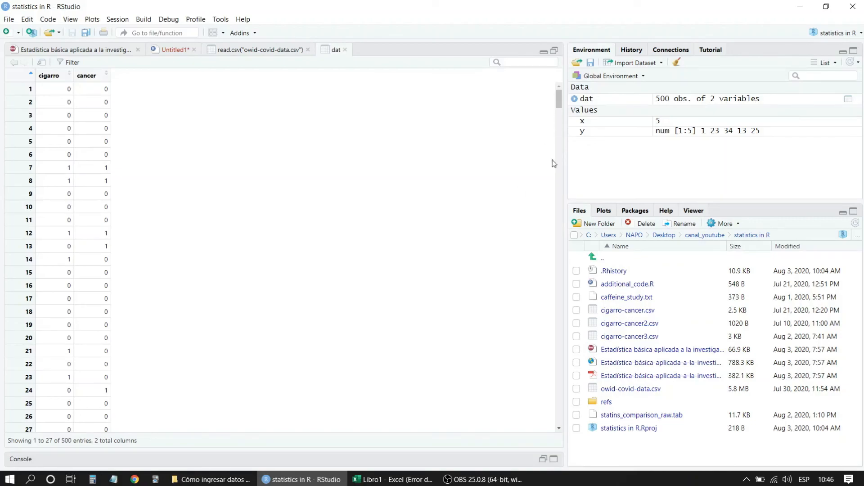
Leave the Save As page in Excel, highlight the data range A1:F28, and return to RStudio to compare it with the dat table.
click(392, 479)
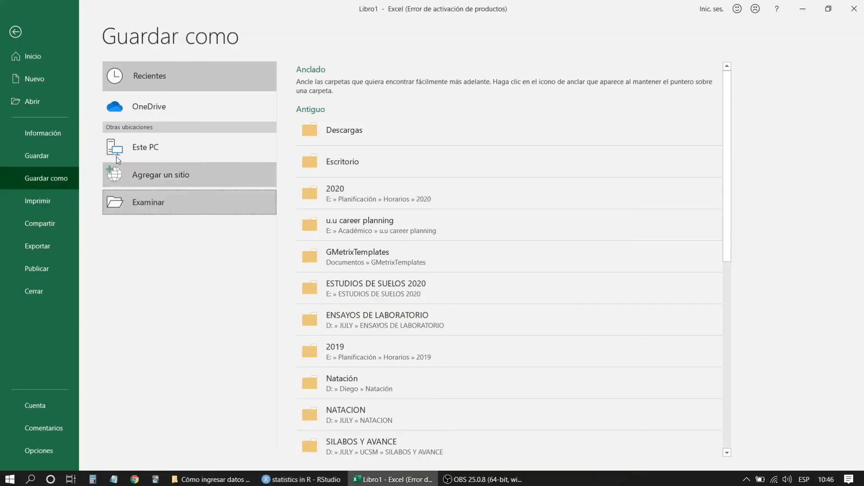
click(16, 32)
click(38, 130)
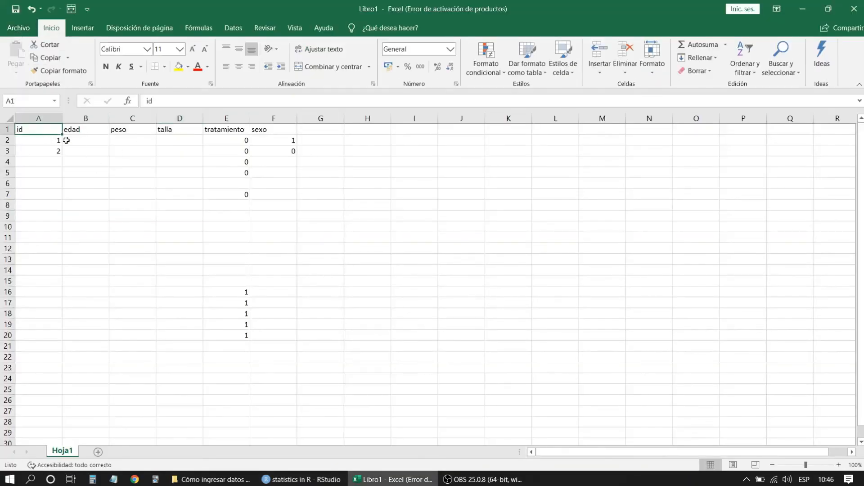
drag(66, 140, 304, 433)
click(311, 479)
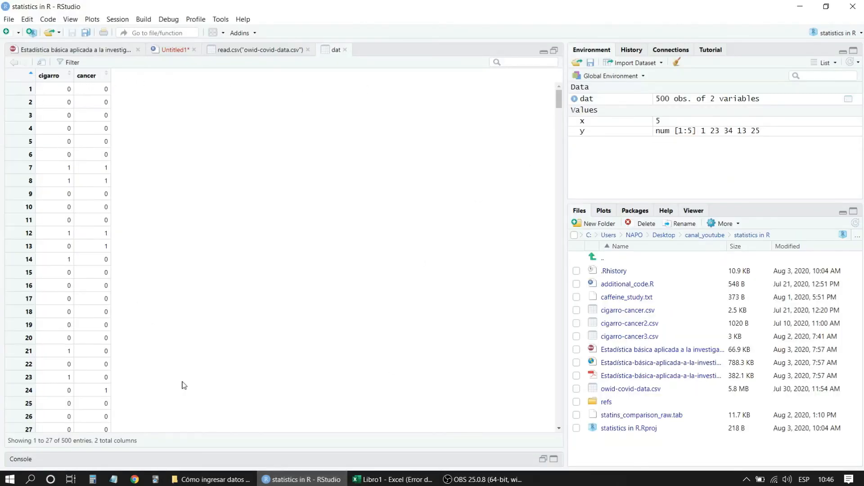
mouse_move(558, 101)
mouse_down()
mouse_move(575, 360)
mouse_move(560, 272)
mouse_move(558, 108)
mouse_up()
Restore the console, write read.csv(file.choose()) as an alternative way to pick the file, and clear the line without running it.
click(544, 459)
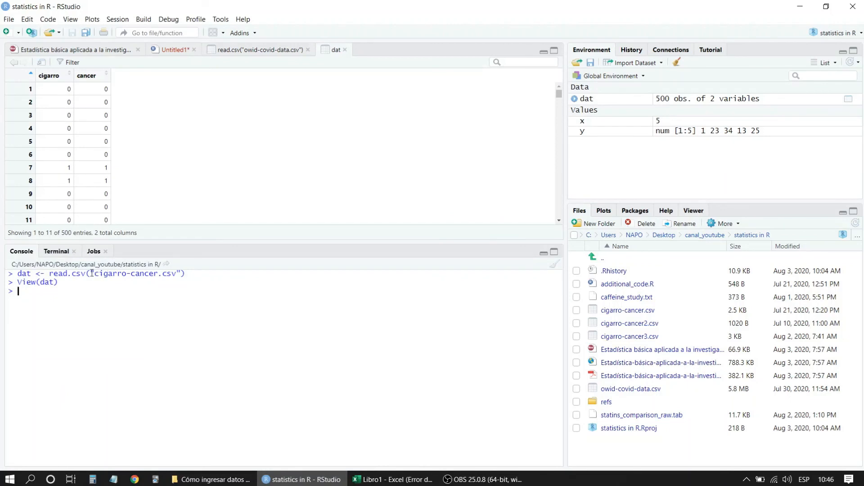
drag(90, 273, 181, 275)
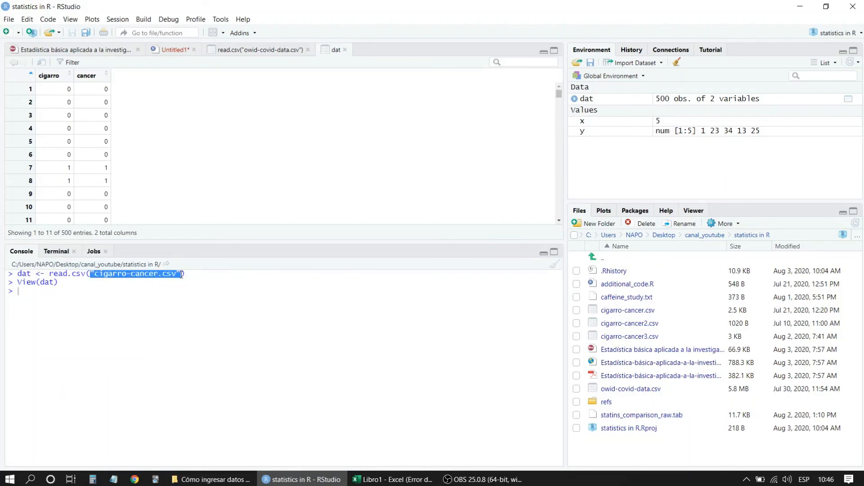
click(119, 293)
text(read)
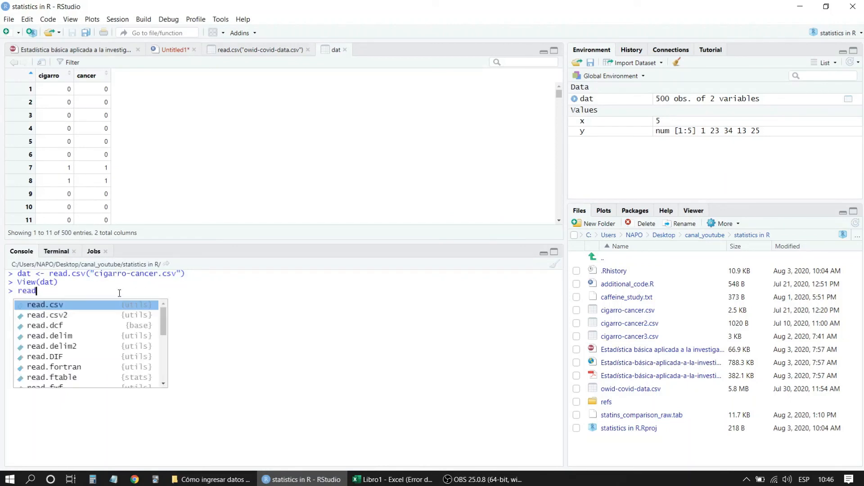
text(.csv(fi)
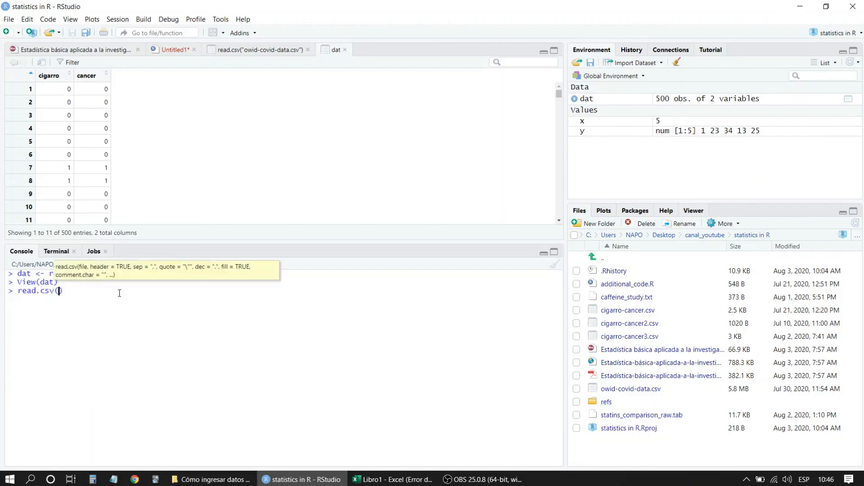
text(le)
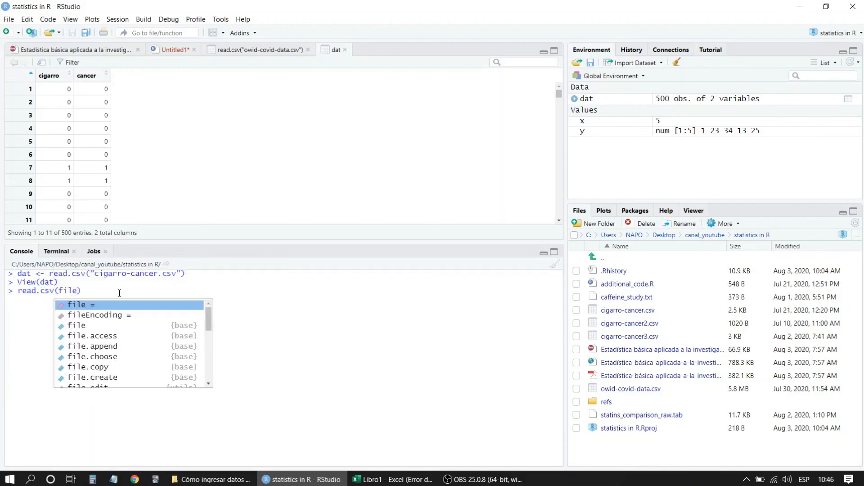
text(.choo)
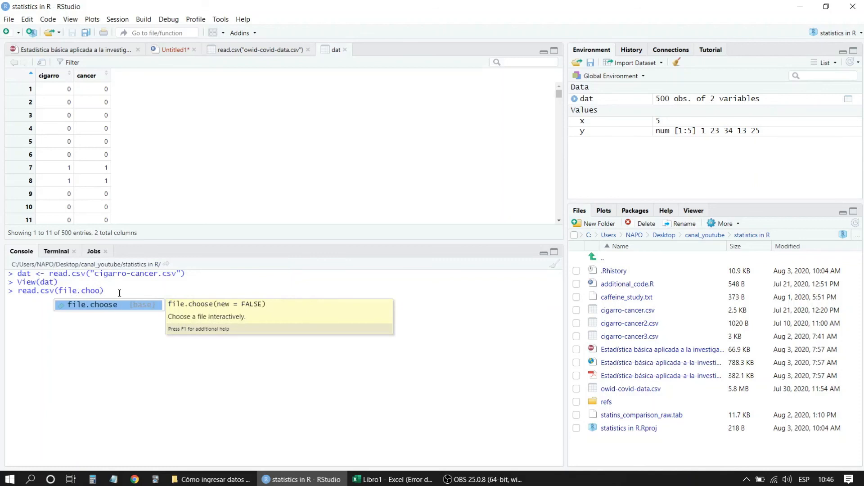
text(se)
key(Tab)
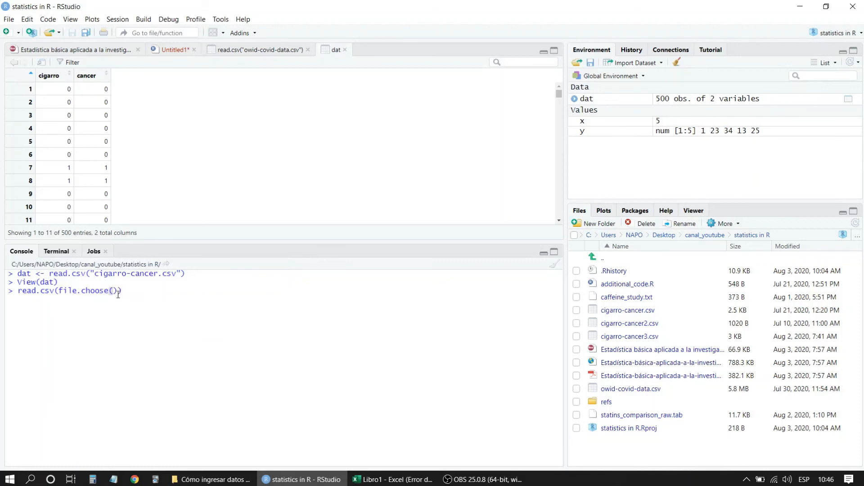
click(124, 294)
drag(61, 302, 10, 292)
key(BackSpace)
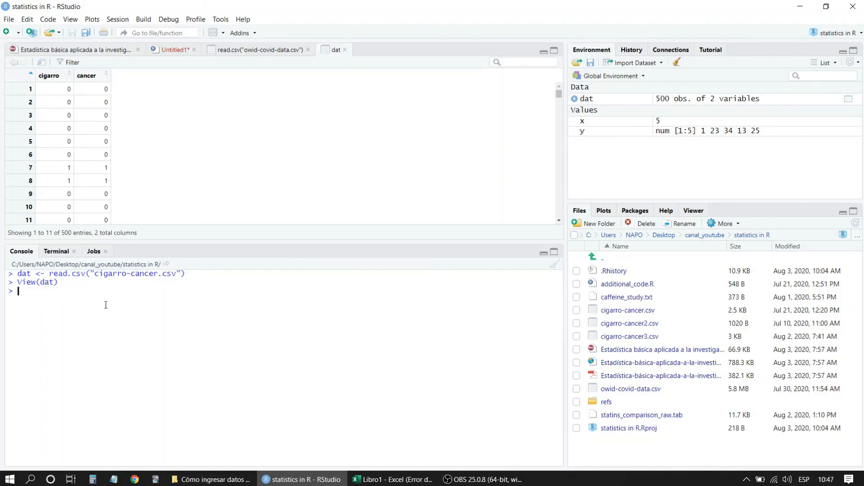
Highlight the read.csv("cigarro-cancer.csv") call, review the Excel dataset layout once more, and return to the RStudio console prompt.
drag(185, 273, 52, 275)
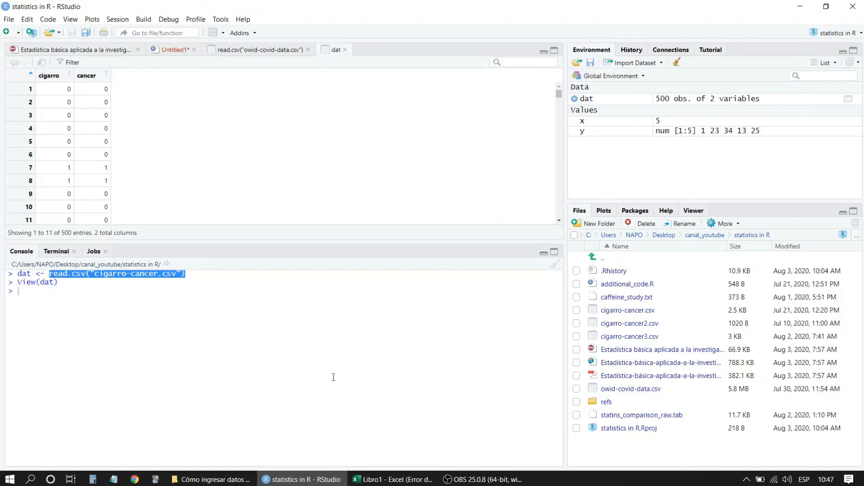
scroll(194, 147, down, 4)
scroll(230, 144, up, 4)
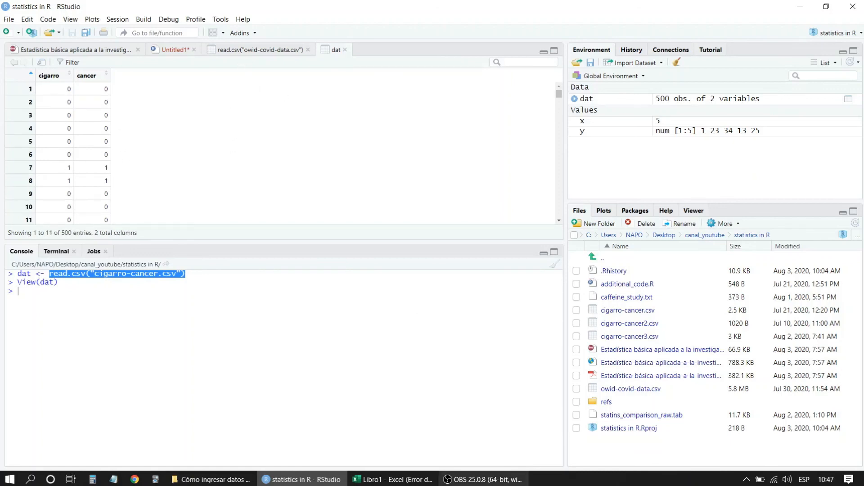
click(393, 479)
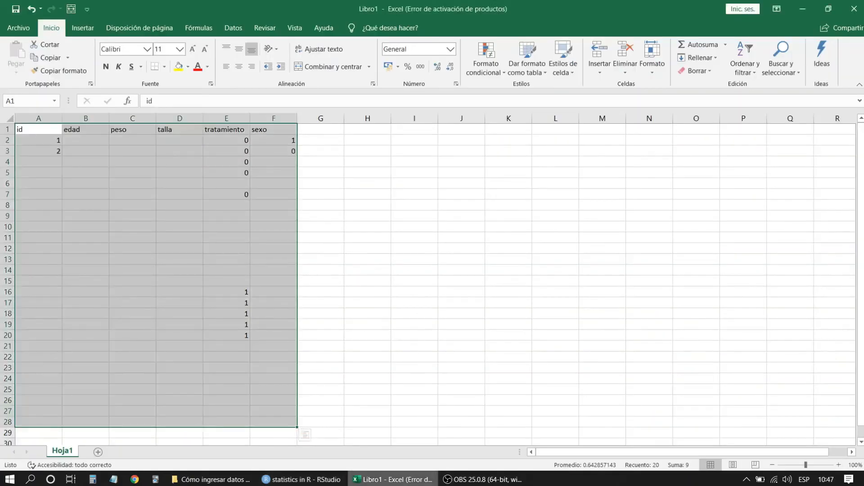
click(302, 480)
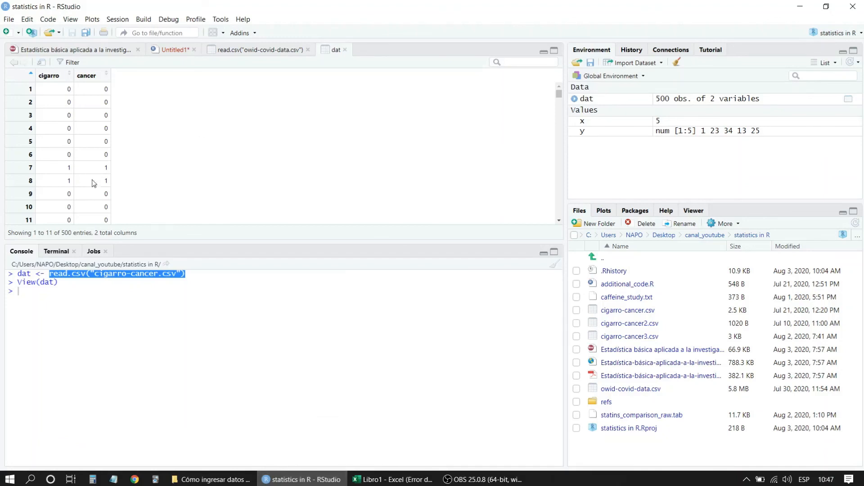
click(70, 293)
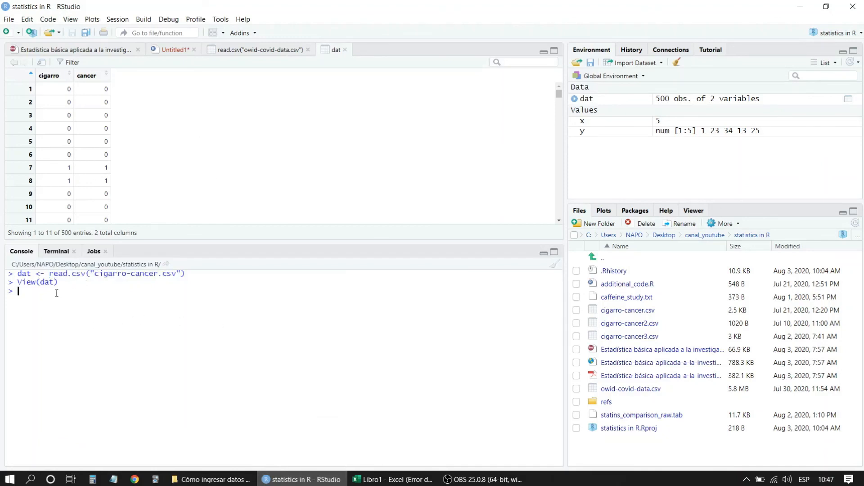